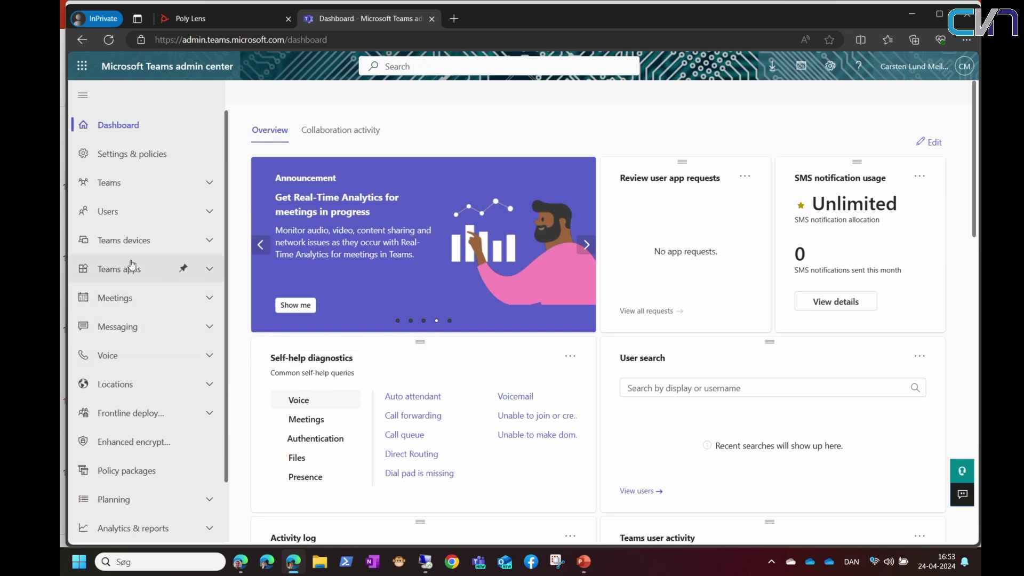
- Open the Teams Rooms on Android overview under Teams devices and view its device list
{"action": "left_click", "coordinate": [138, 241]}
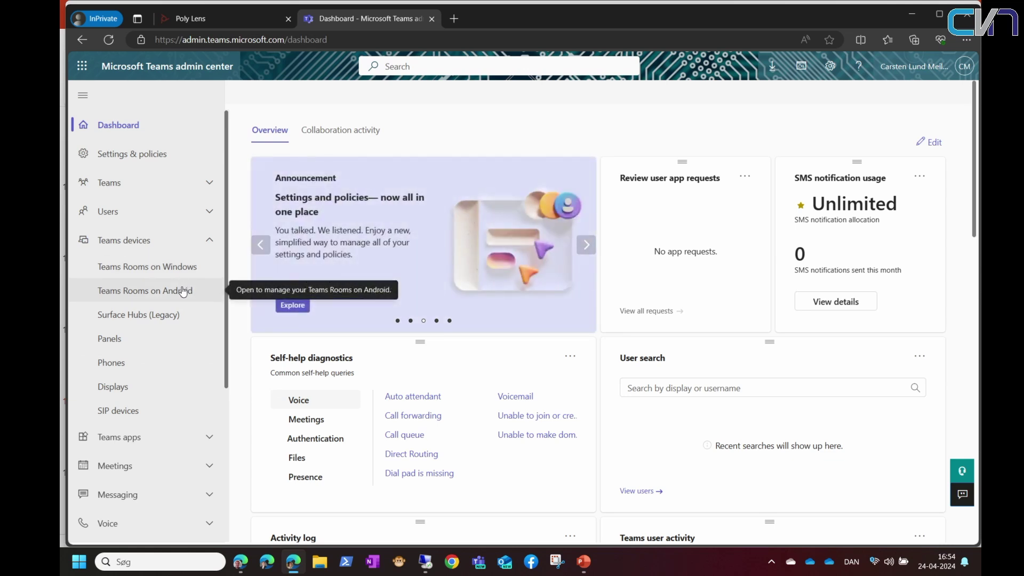
{"action": "left_click", "coordinate": [182, 291]}
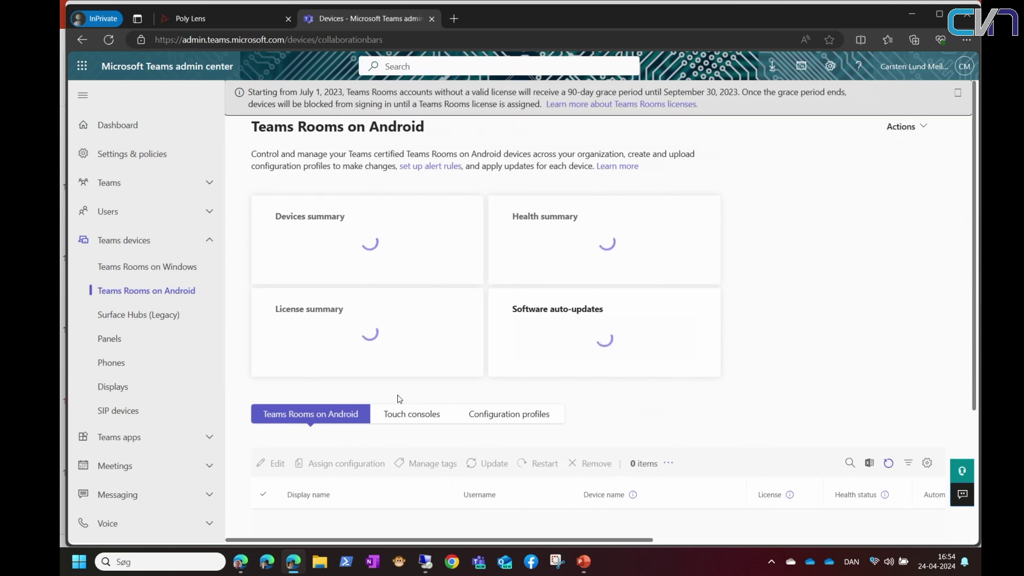
{"action": "scroll", "coordinate": [437, 364], "scroll_direction": "down", "scroll_amount": 2}
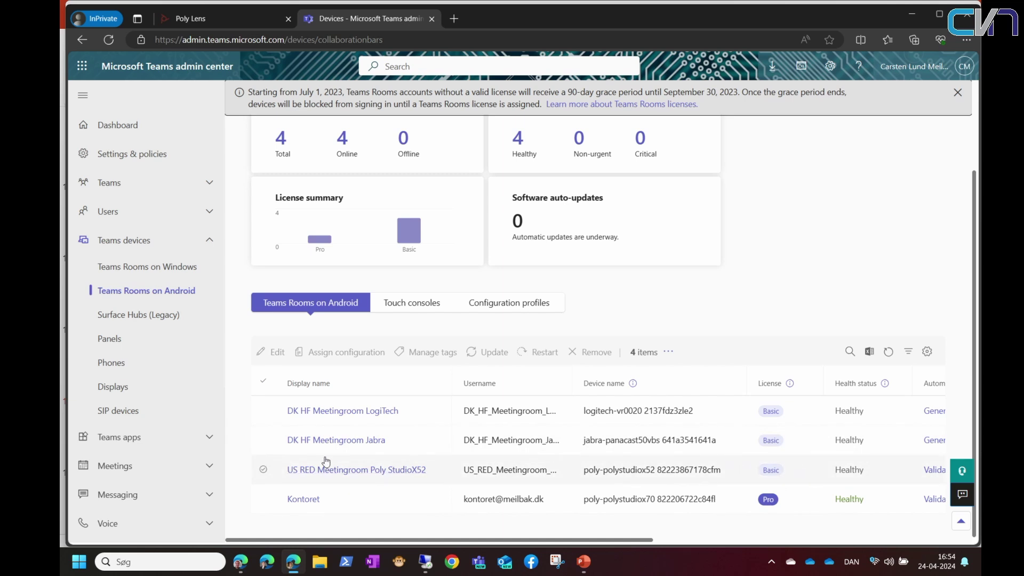
- Select the US RED Meetingroom Poly StudioX52 device, then switch the selection to only the Kontoret device
{"action": "left_click", "coordinate": [263, 469]}
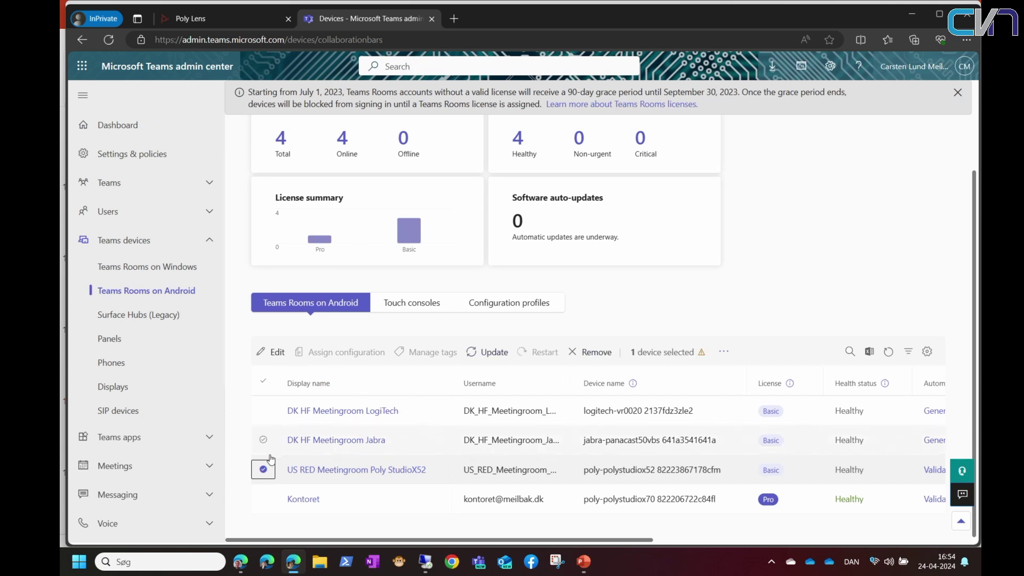
{"action": "left_click", "coordinate": [263, 498]}
{"action": "left_click", "coordinate": [261, 469]}
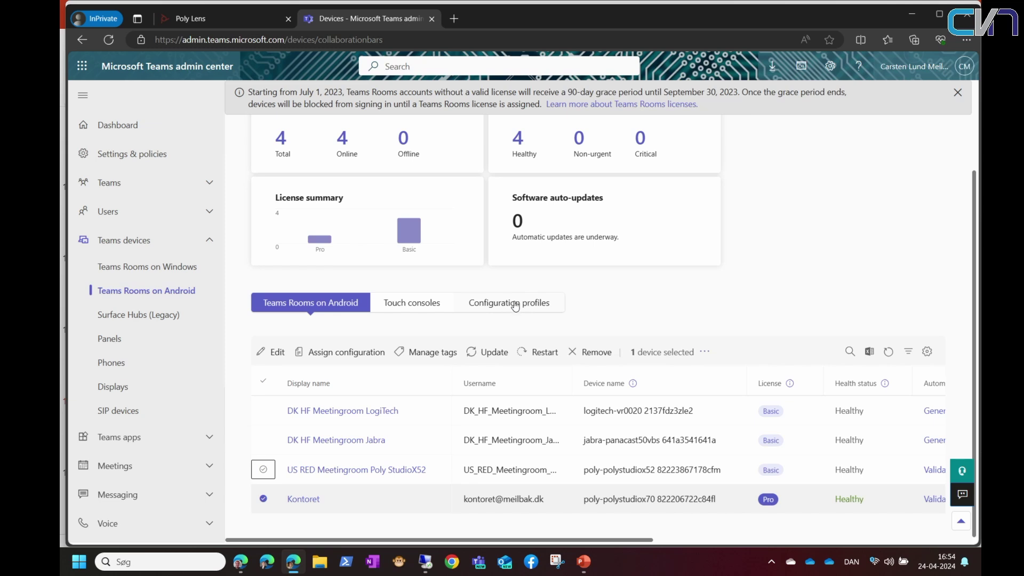
- View the list of touch consoles for Teams Rooms on Android
{"action": "left_click", "coordinate": [416, 304]}
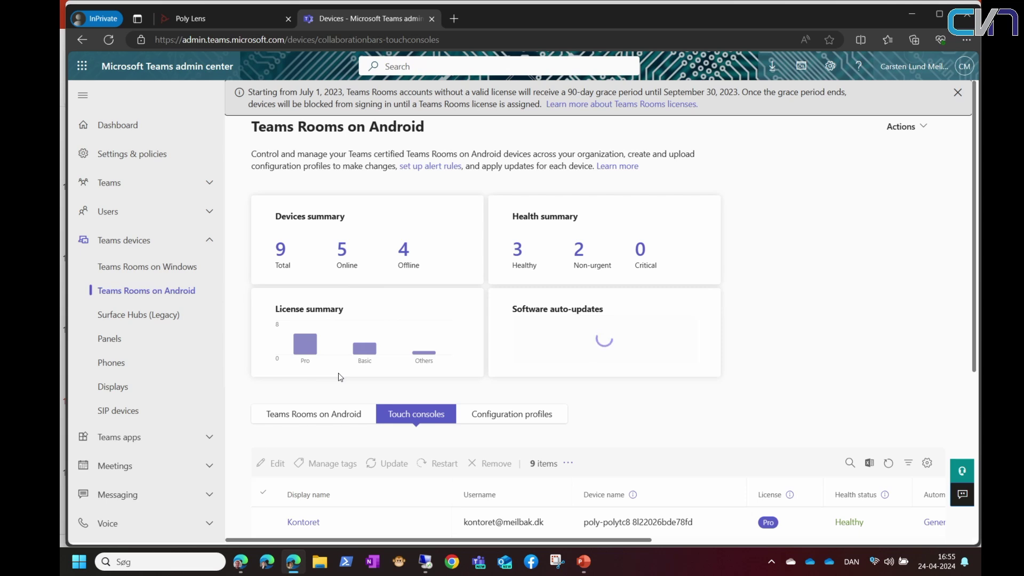
{"action": "scroll", "coordinate": [599, 408], "scroll_direction": "down", "scroll_amount": 1}
{"action": "scroll", "coordinate": [599, 407], "scroll_direction": "down", "scroll_amount": 2}
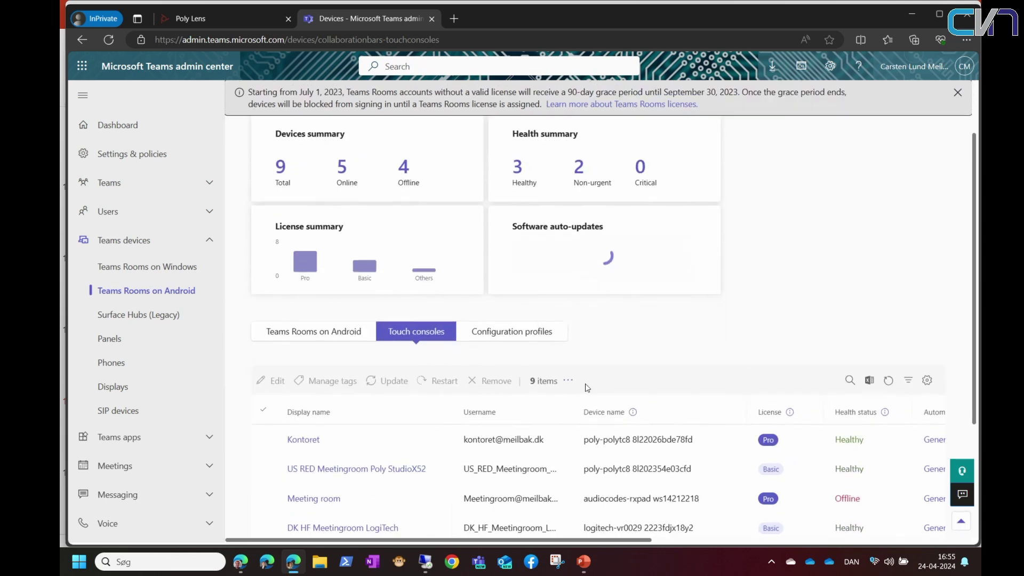
- View the configuration profiles for Teams Rooms on Android and open the Denmark profile
{"action": "left_click", "coordinate": [524, 334]}
{"action": "scroll", "coordinate": [679, 415], "scroll_direction": "down", "scroll_amount": 2}
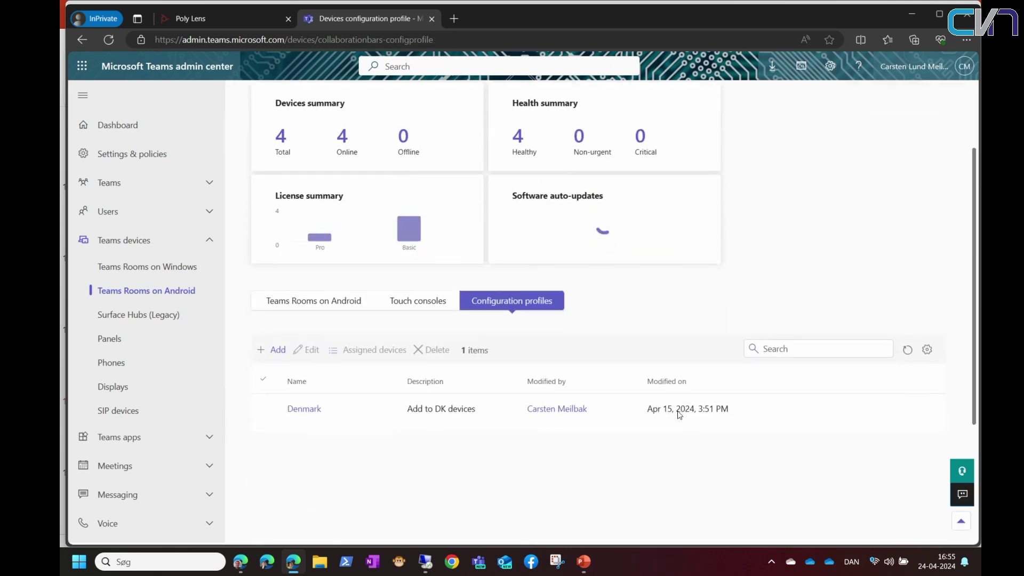
{"action": "scroll", "coordinate": [679, 415], "scroll_direction": "down", "scroll_amount": 1}
{"action": "left_click", "coordinate": [318, 376]}
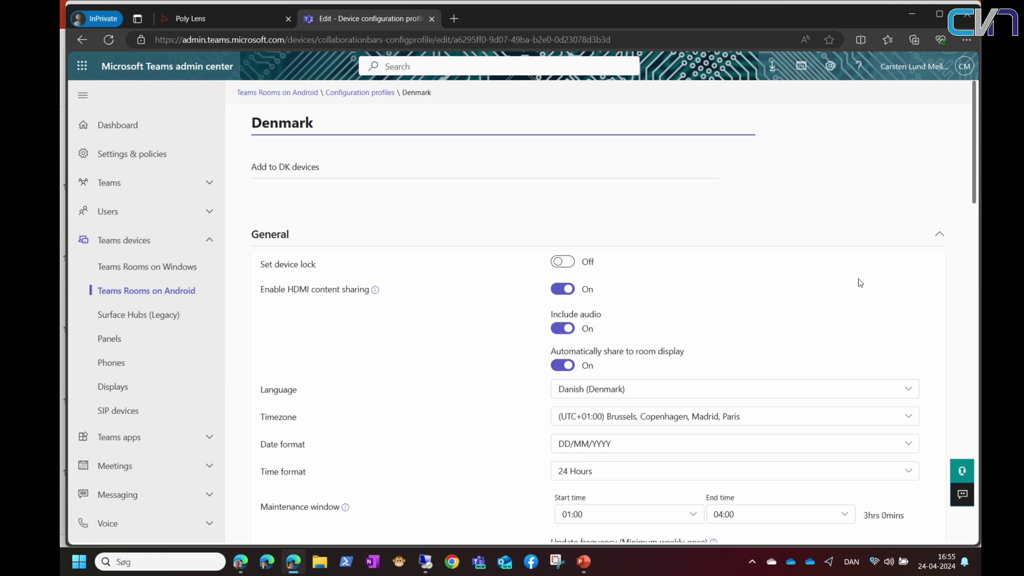
- Review the Denmark profile's general, meeting, device and network settings, including the maintenance window and daily restart
{"action": "scroll", "coordinate": [860, 283], "scroll_direction": "down", "scroll_amount": 10}
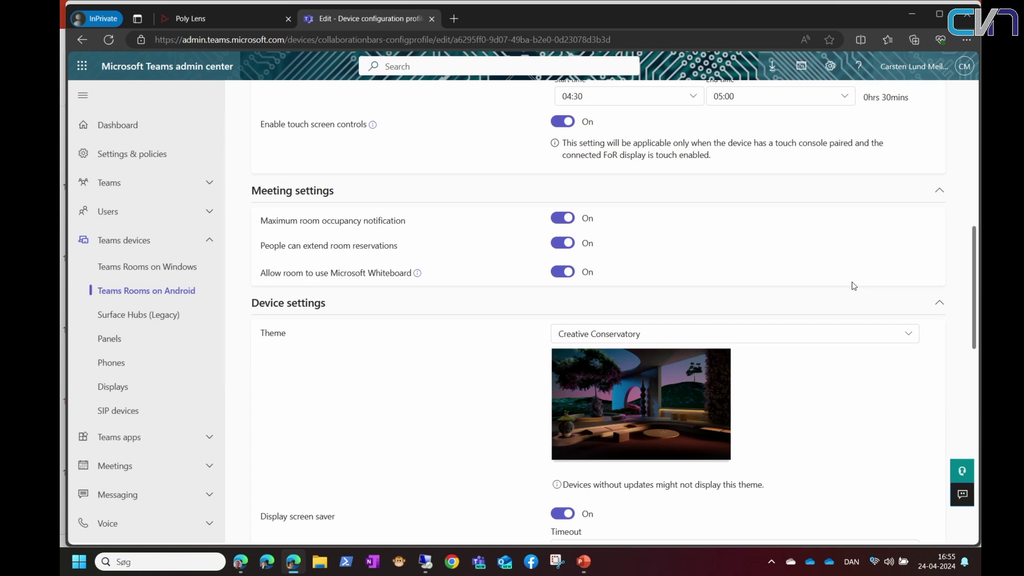
{"action": "scroll", "coordinate": [848, 290], "scroll_direction": "down", "scroll_amount": 10}
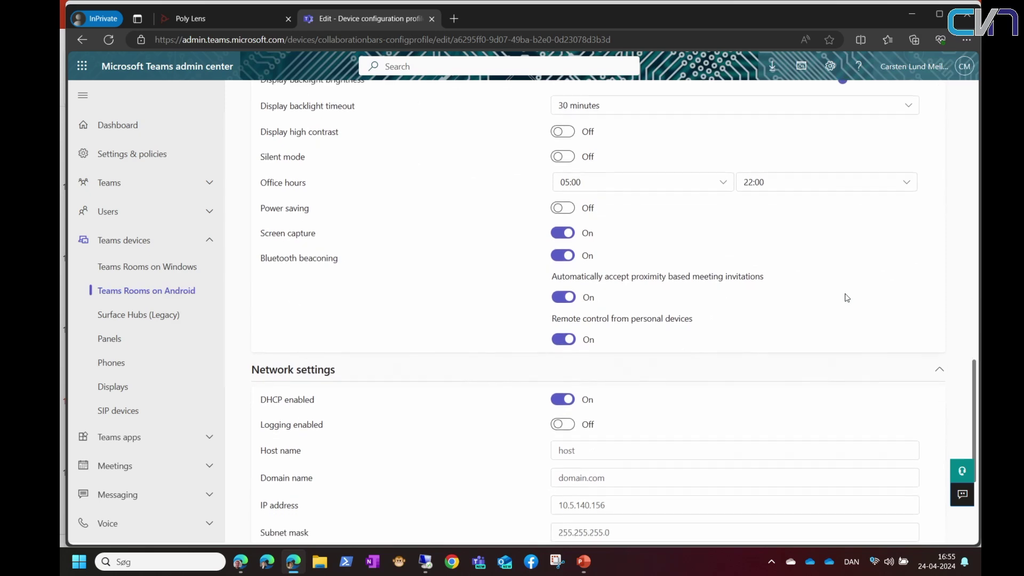
{"action": "scroll", "coordinate": [584, 267], "scroll_direction": "down", "scroll_amount": 3}
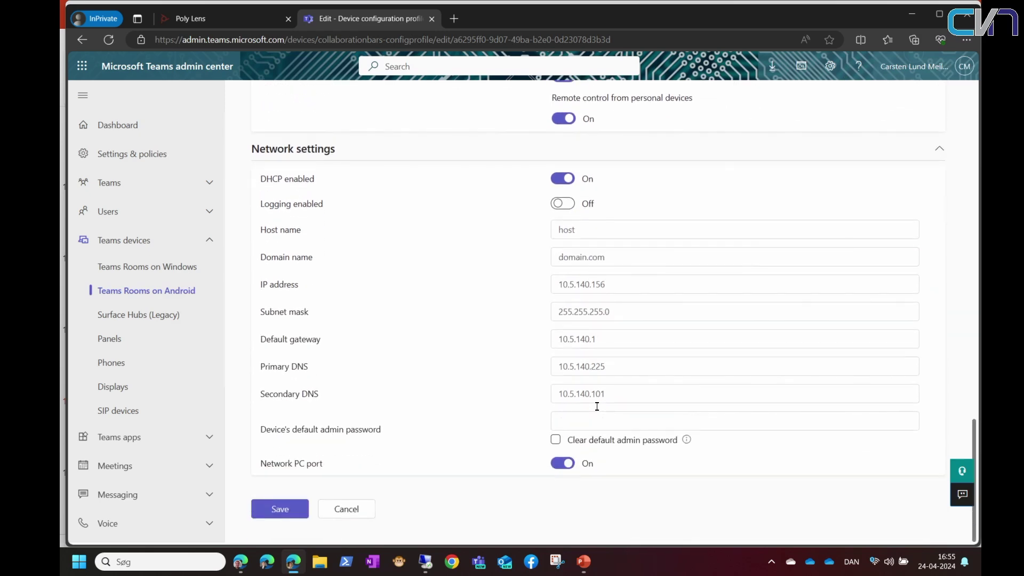
{"action": "scroll", "coordinate": [596, 406], "scroll_direction": "up", "scroll_amount": 15}
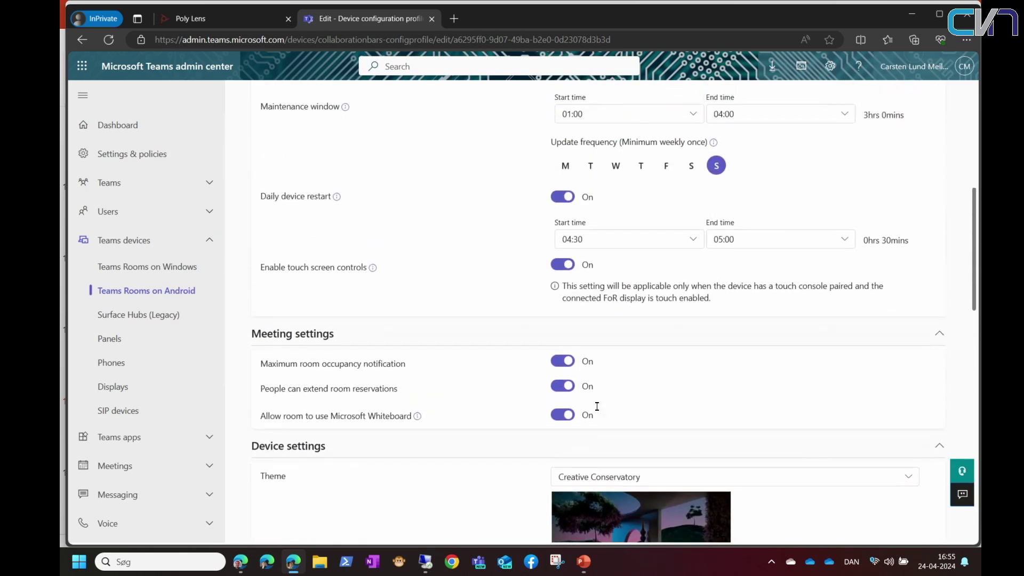
{"action": "scroll", "coordinate": [597, 406], "scroll_direction": "up", "scroll_amount": 2}
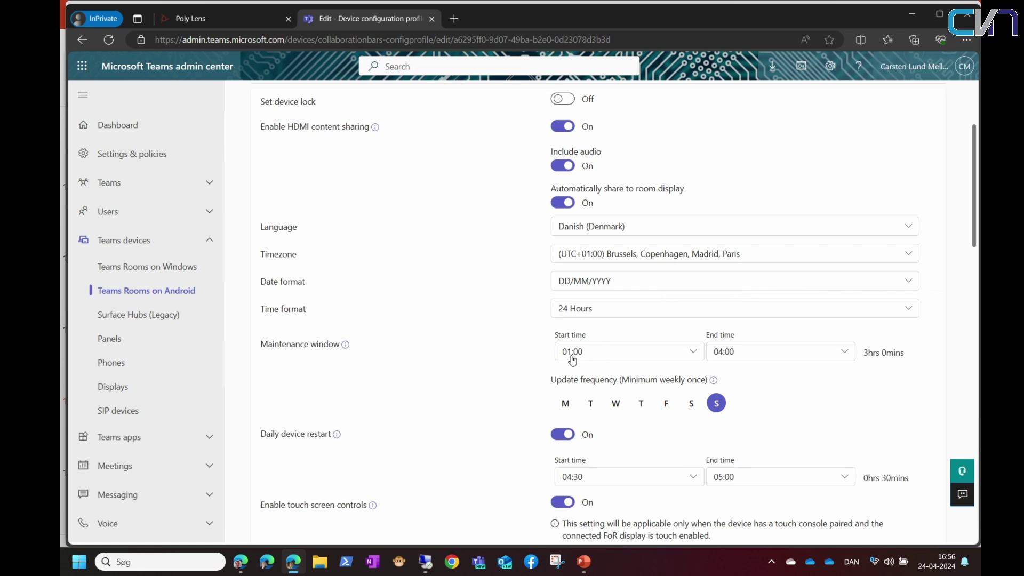
{"action": "scroll", "coordinate": [493, 315], "scroll_direction": "down", "scroll_amount": 4}
{"action": "scroll", "coordinate": [493, 315], "scroll_direction": "up", "scroll_amount": 7}
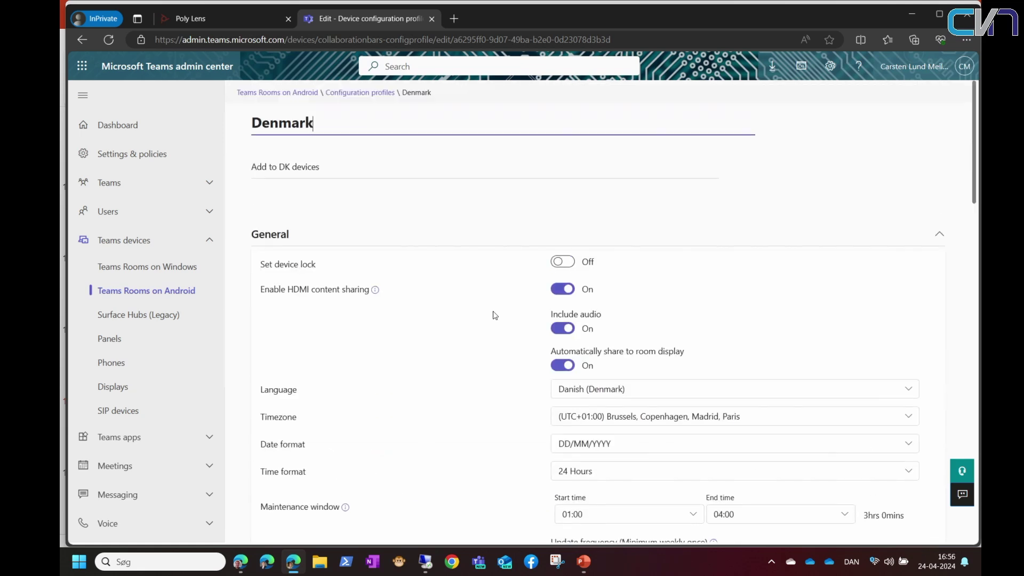
- Return from the Denmark profile to the Teams Rooms on Android device list and select the Kontoret device
{"action": "left_click", "coordinate": [360, 93]}
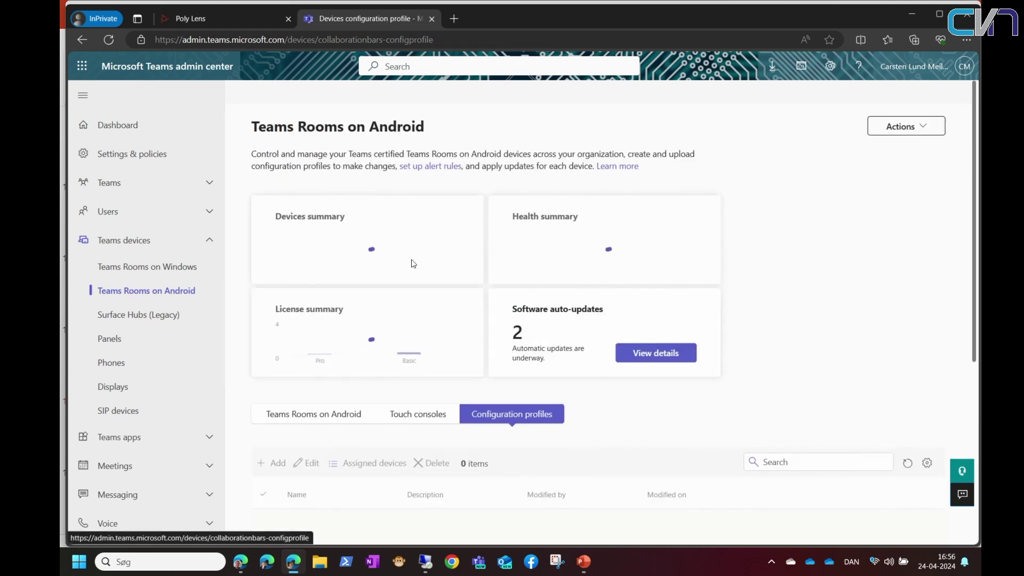
{"action": "scroll", "coordinate": [343, 373], "scroll_direction": "down", "scroll_amount": 2}
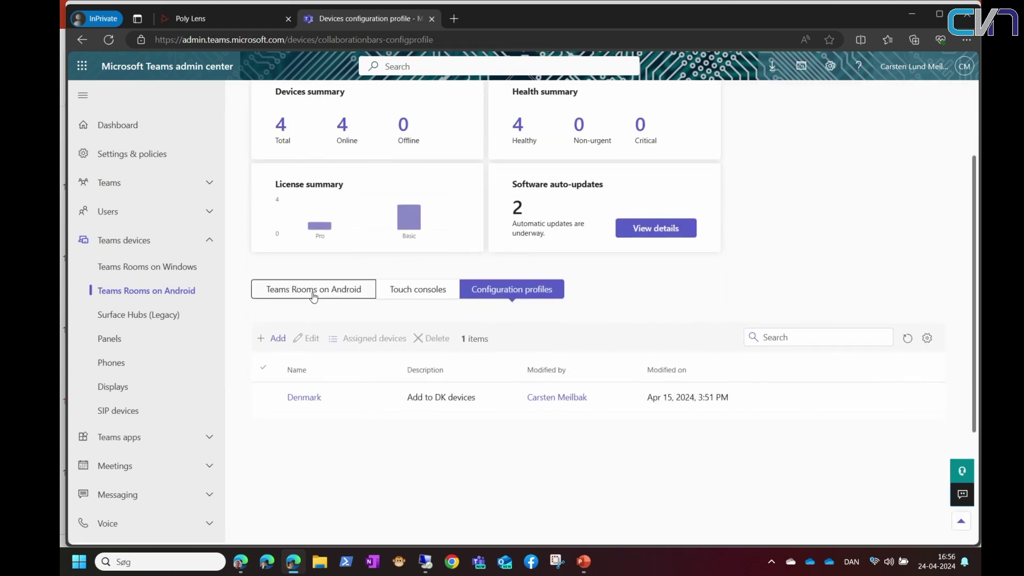
{"action": "left_click", "coordinate": [314, 296]}
{"action": "scroll", "coordinate": [299, 480], "scroll_direction": "down", "scroll_amount": 3}
{"action": "left_click", "coordinate": [263, 499]}
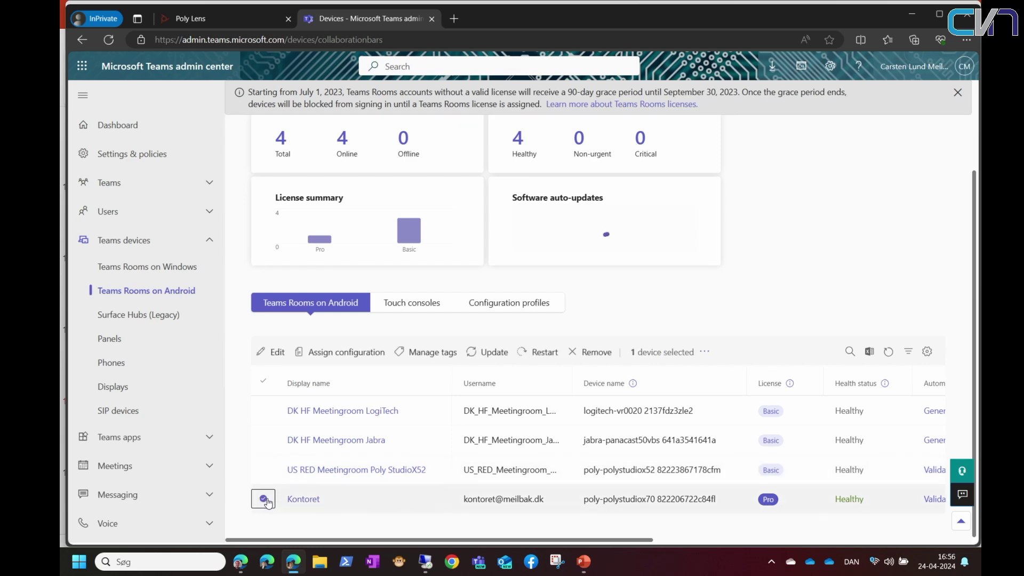
- Start assigning a configuration to the Kontoret device, search the profiles for "den", and cancel the assignment
{"action": "left_click", "coordinate": [341, 352]}
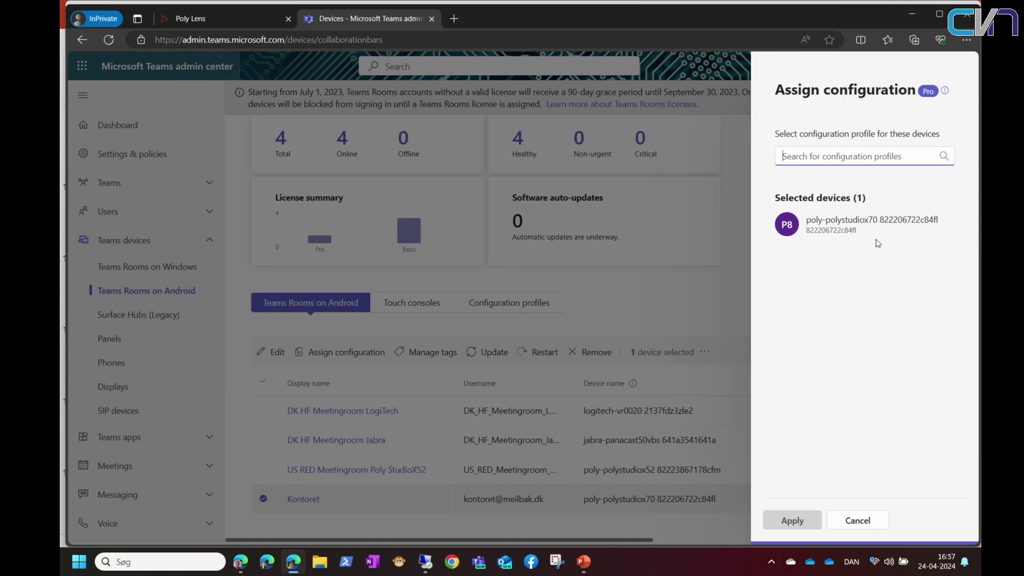
{"action": "left_click", "coordinate": [825, 157]}
{"action": "type", "text": "den"}
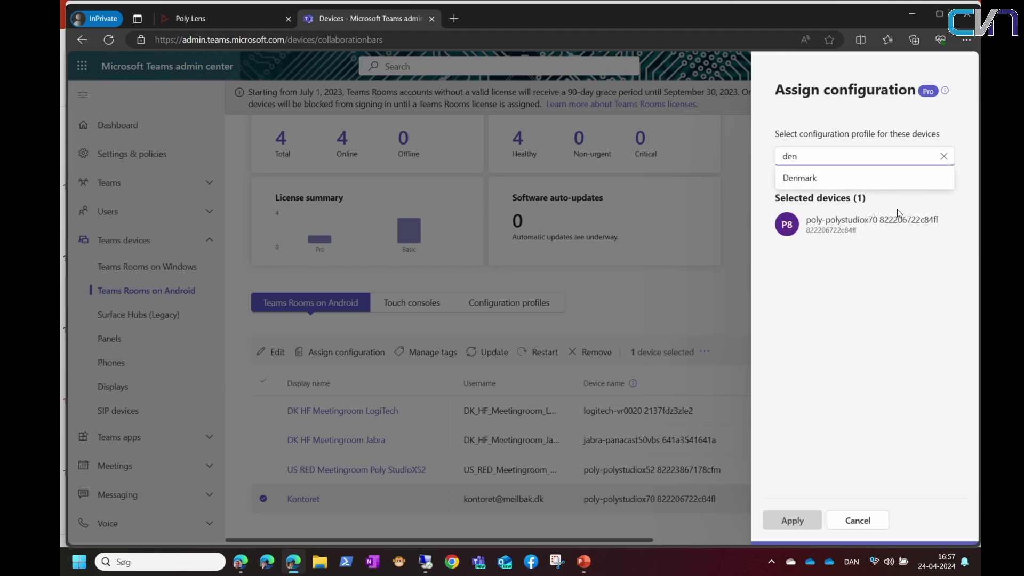
{"action": "left_click", "coordinate": [869, 520]}
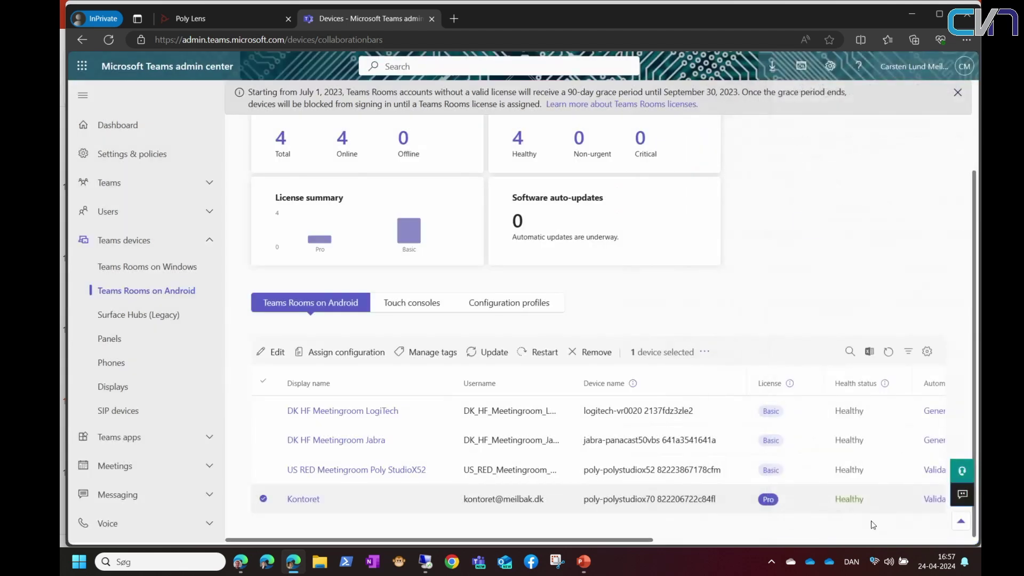
- Open the Teams Rooms on Windows device list and examine its columns, including license, model, offline time and usage status
{"action": "left_click", "coordinate": [135, 266]}
{"action": "scroll", "coordinate": [557, 346], "scroll_direction": "down", "scroll_amount": 2}
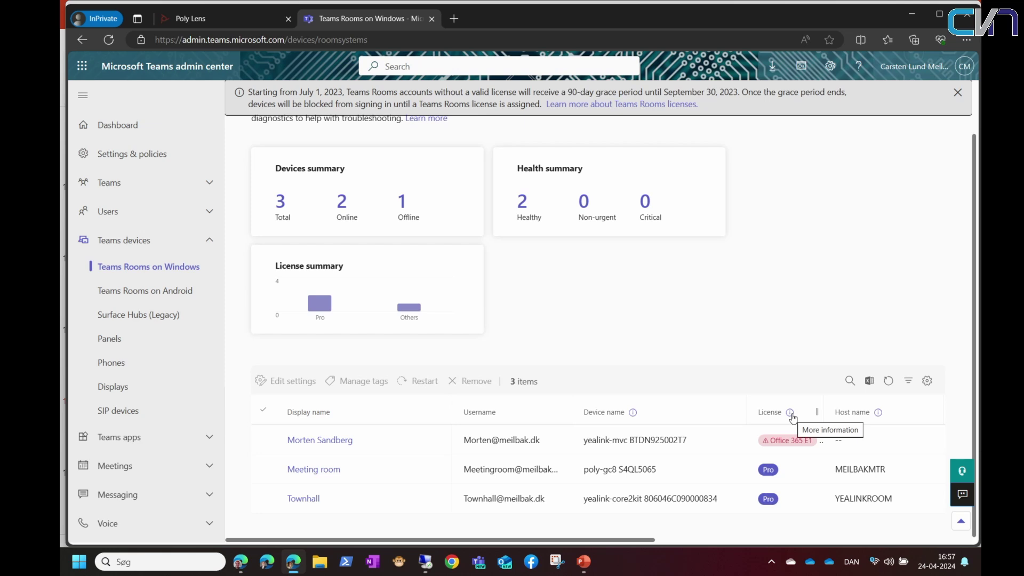
{"action": "scroll", "coordinate": [739, 441], "scroll_direction": "right", "scroll_amount": 5}
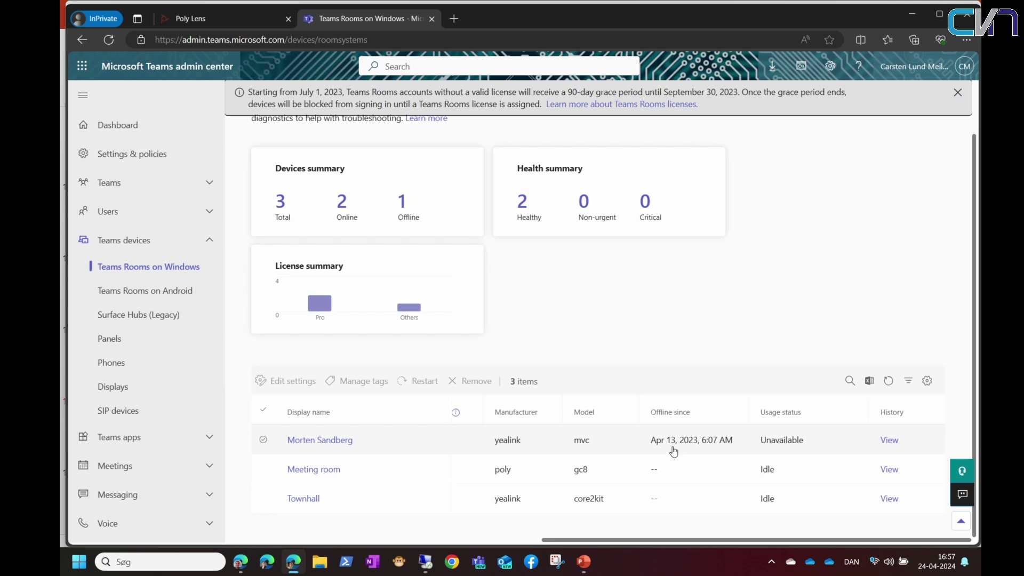
{"action": "scroll", "coordinate": [673, 452], "scroll_direction": "left", "scroll_amount": 5}
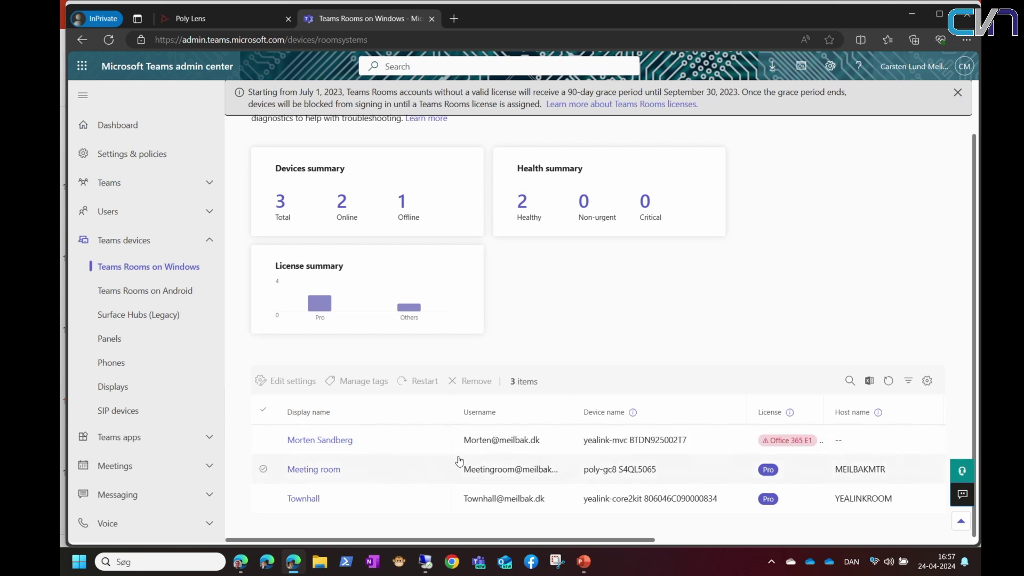
- Open the Townhall device's page and view its connected peripherals
{"action": "left_click", "coordinate": [305, 496]}
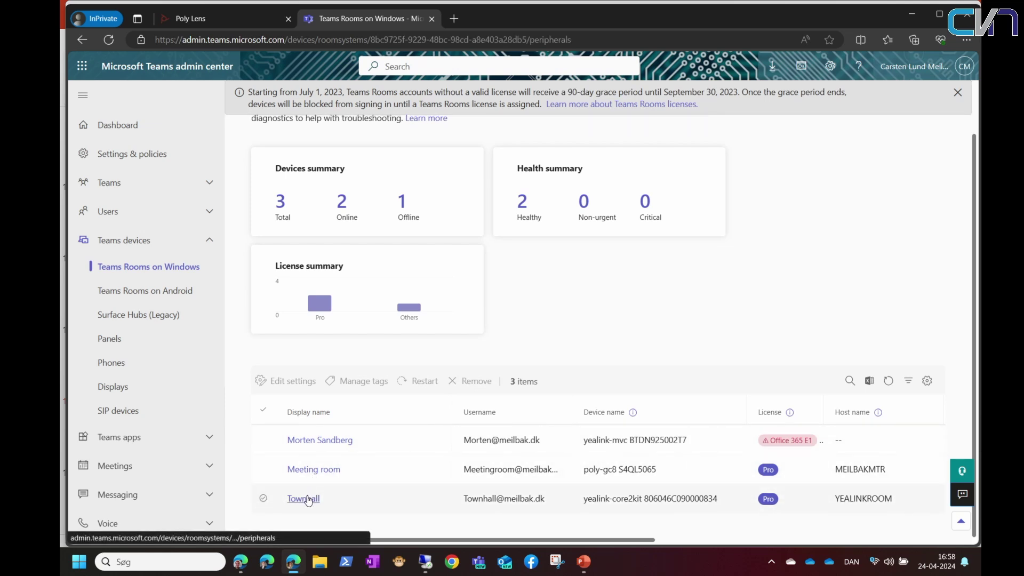
{"action": "scroll", "coordinate": [628, 358], "scroll_direction": "down", "scroll_amount": 5}
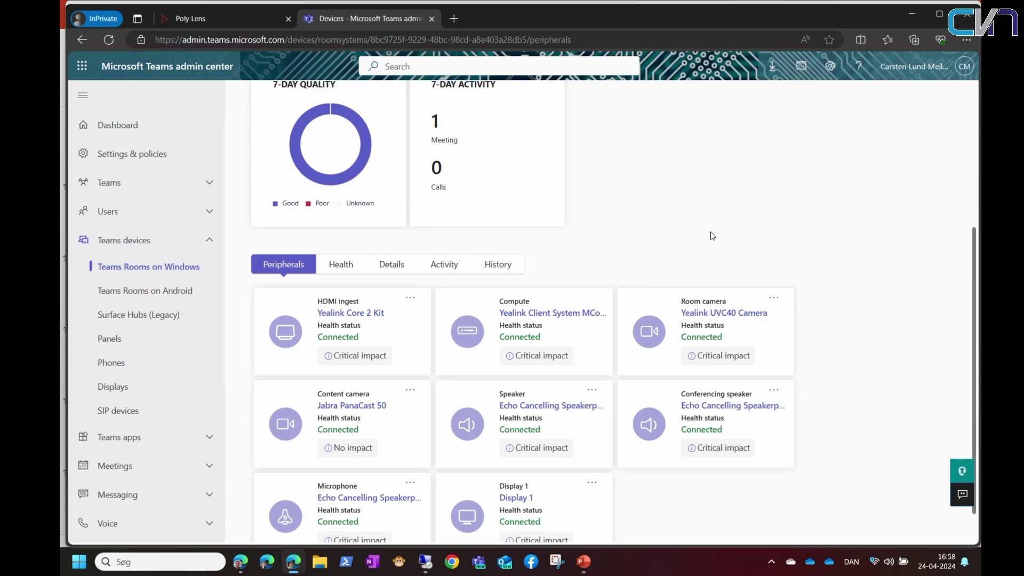
- Review the Townhall device's peripheral, connectivity and software health, and open its history
{"action": "left_click", "coordinate": [342, 271]}
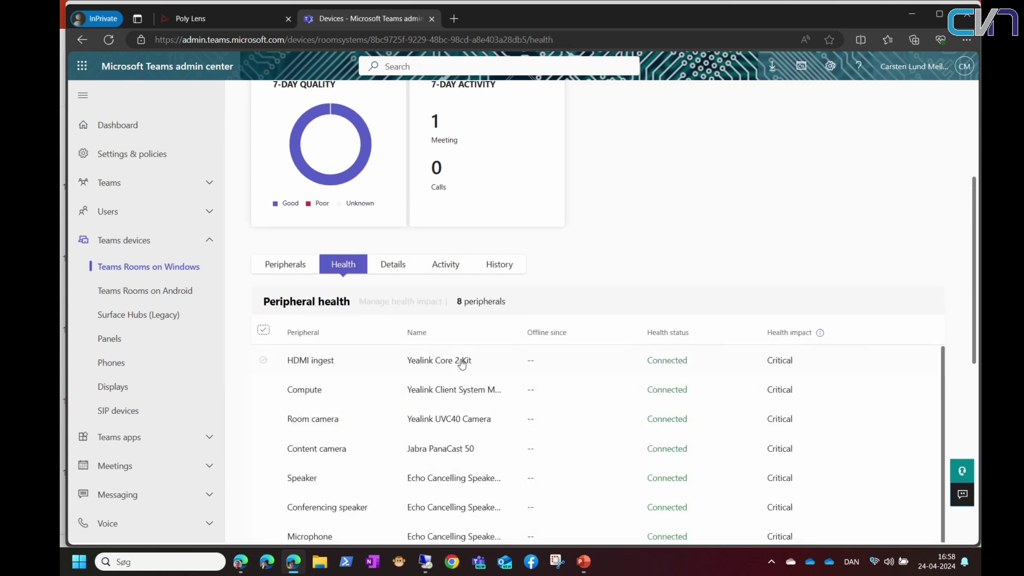
{"action": "scroll", "coordinate": [548, 424], "scroll_direction": "down", "scroll_amount": 8}
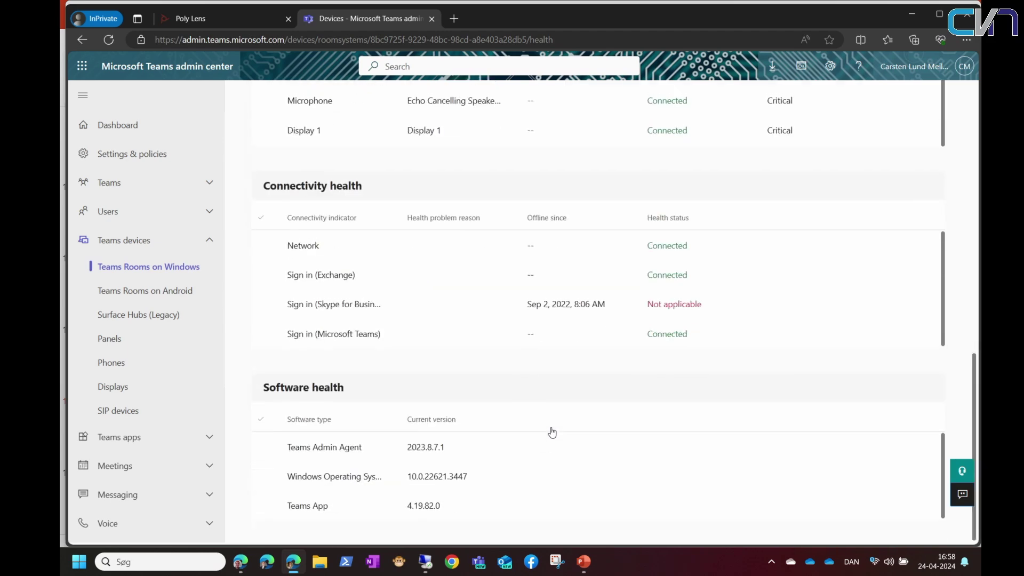
{"action": "scroll", "coordinate": [552, 432], "scroll_direction": "up", "scroll_amount": 1}
{"action": "scroll", "coordinate": [552, 432], "scroll_direction": "up", "scroll_amount": 1}
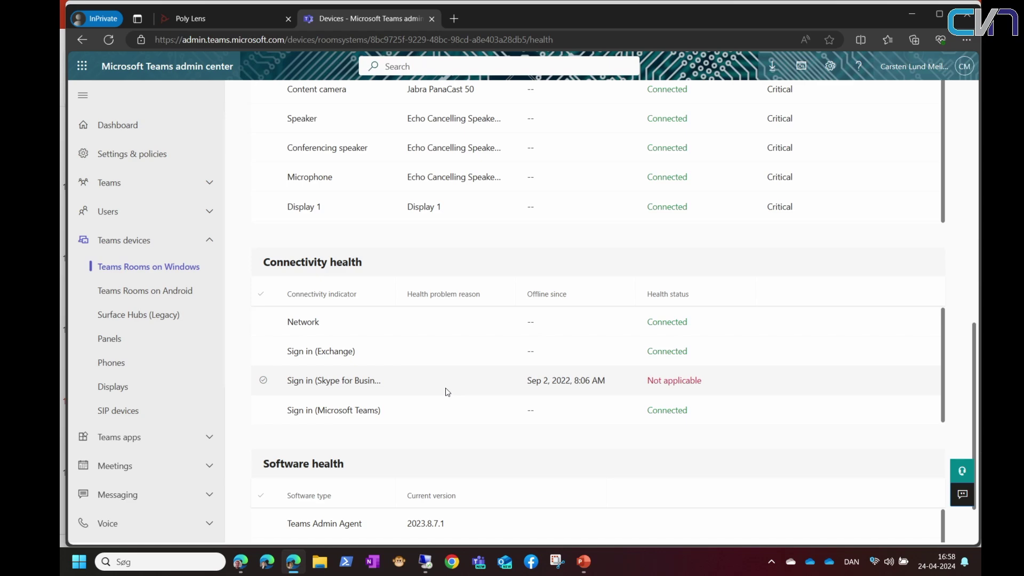
{"action": "scroll", "coordinate": [446, 392], "scroll_direction": "up", "scroll_amount": 10}
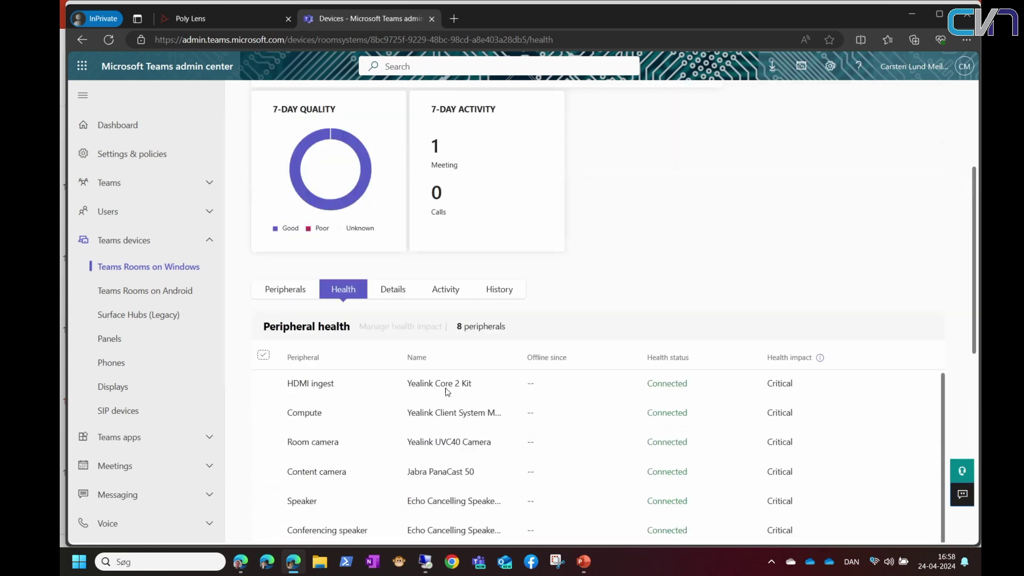
{"action": "scroll", "coordinate": [626, 384], "scroll_direction": "down", "scroll_amount": 2}
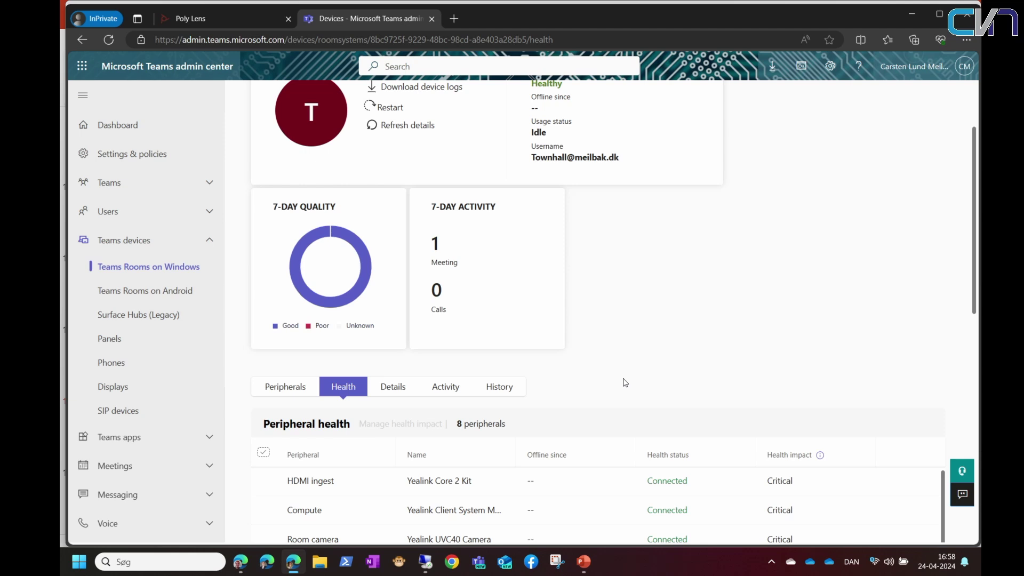
{"action": "scroll", "coordinate": [618, 379], "scroll_direction": "down", "scroll_amount": 3}
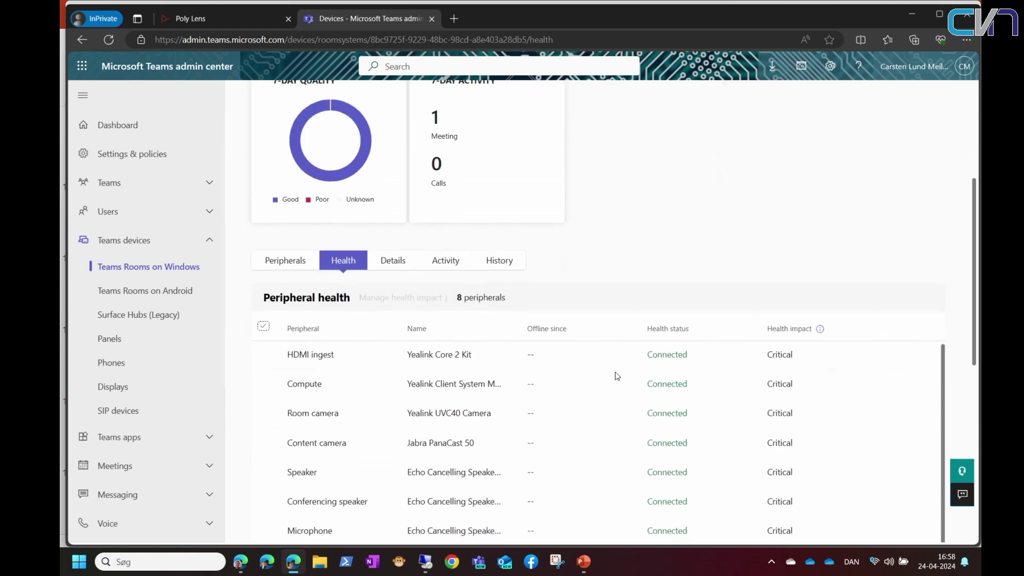
{"action": "left_click", "coordinate": [499, 237]}
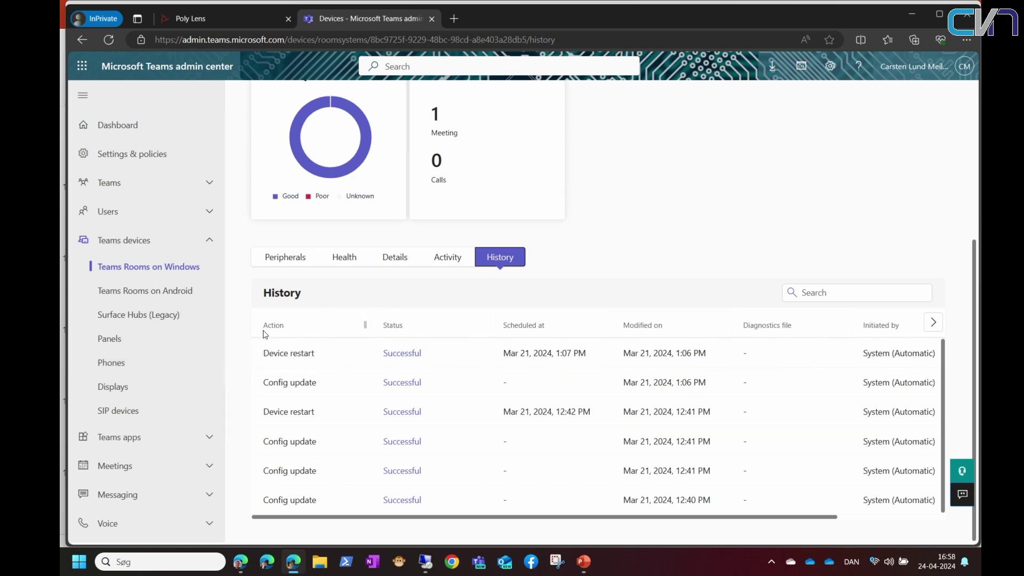
- Switch to the Microsoft Teams Rooms Pro Management portal in the other browser window and open its help information
{"action": "mouse_move", "coordinate": [294, 555]}
{"action": "left_click", "coordinate": [240, 562]}
{"action": "scroll", "coordinate": [491, 140], "scroll_direction": "down", "scroll_amount": 1}
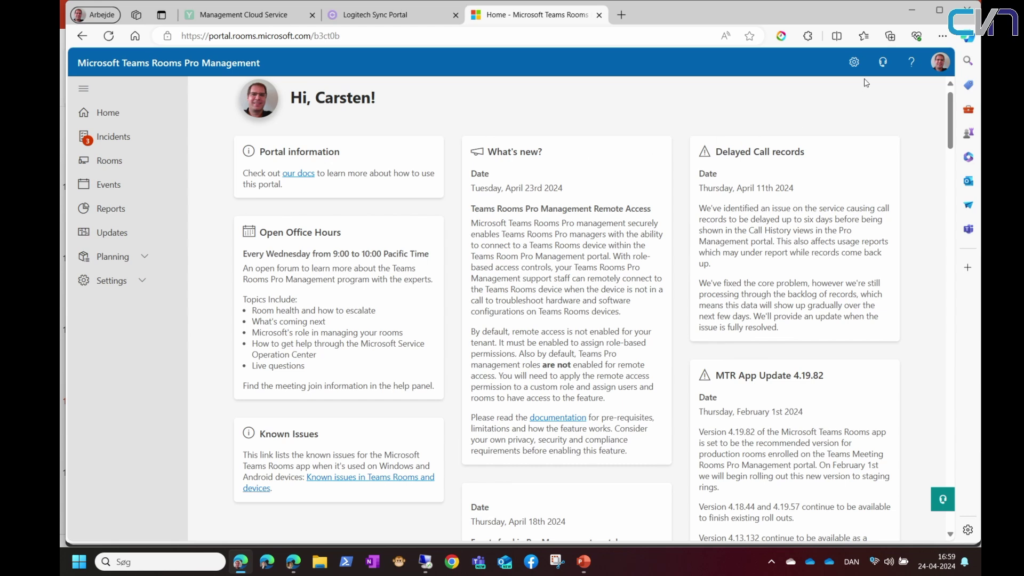
{"action": "left_click", "coordinate": [911, 64]}
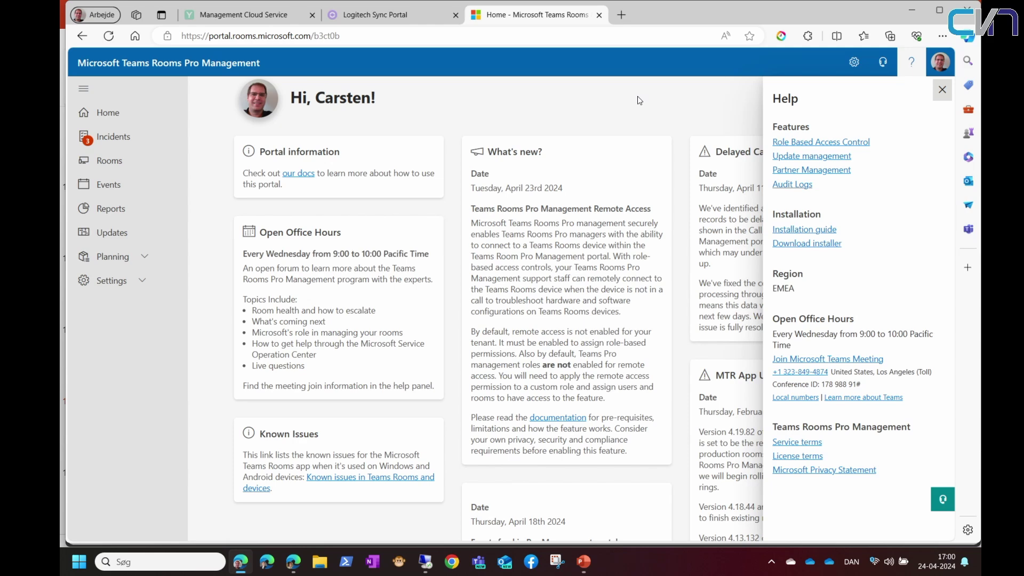
- Close the help information and look through the announcements and known issues on the portal's home page
{"action": "left_click", "coordinate": [942, 89]}
{"action": "scroll", "coordinate": [591, 262], "scroll_direction": "down", "scroll_amount": 3}
{"action": "scroll", "coordinate": [587, 299], "scroll_direction": "up", "scroll_amount": 4}
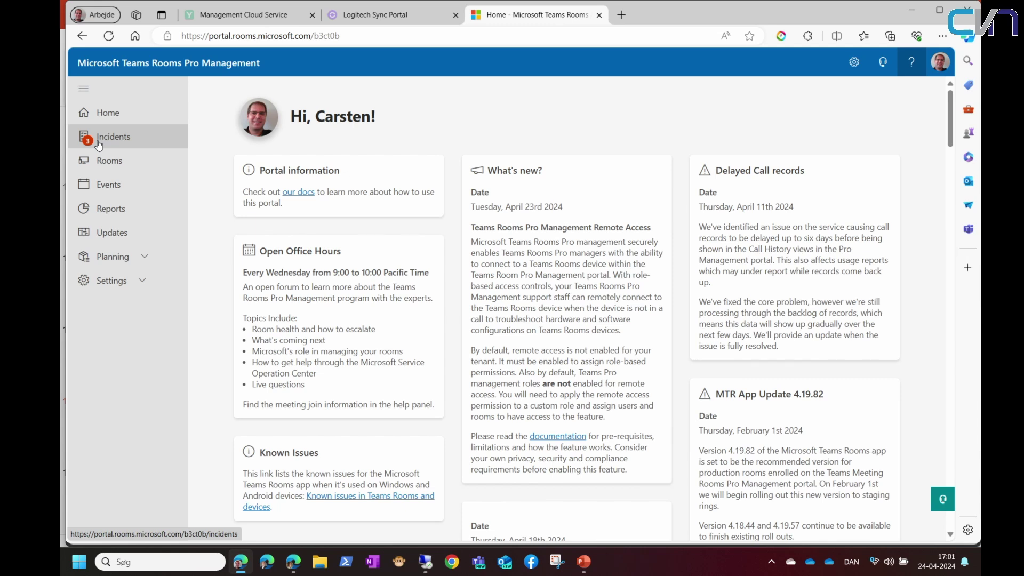
- Open the incidents overview, review the Townhall Default Credentials ticket under Security, and expand the Other category
{"action": "left_click", "coordinate": [102, 145]}
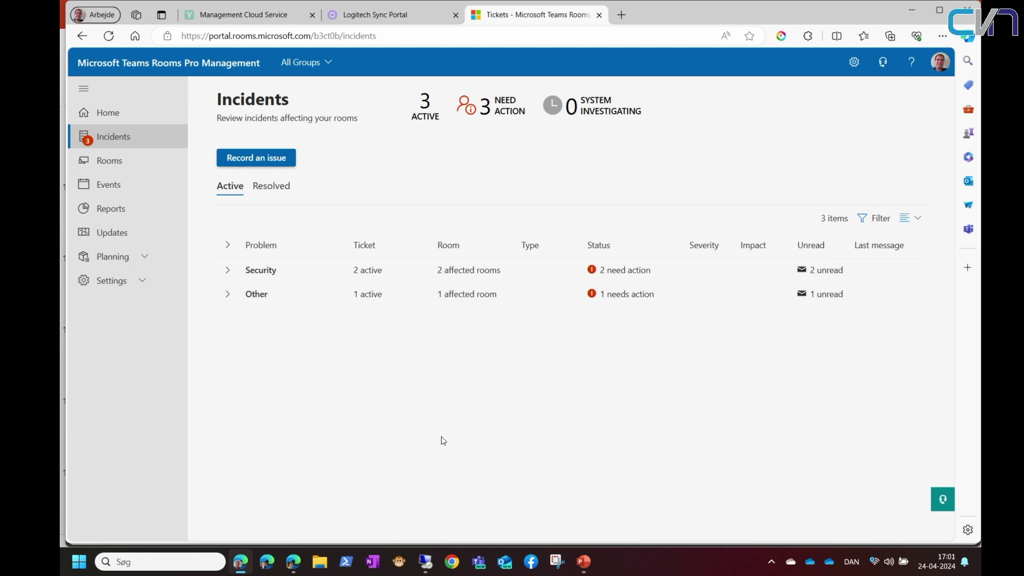
{"action": "left_click", "coordinate": [229, 270]}
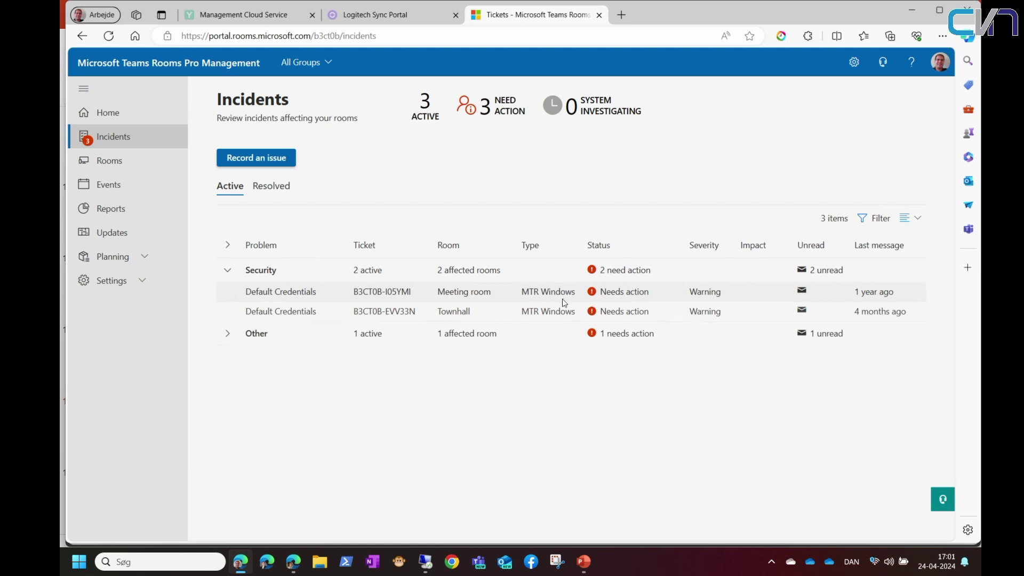
{"action": "left_click", "coordinate": [556, 313]}
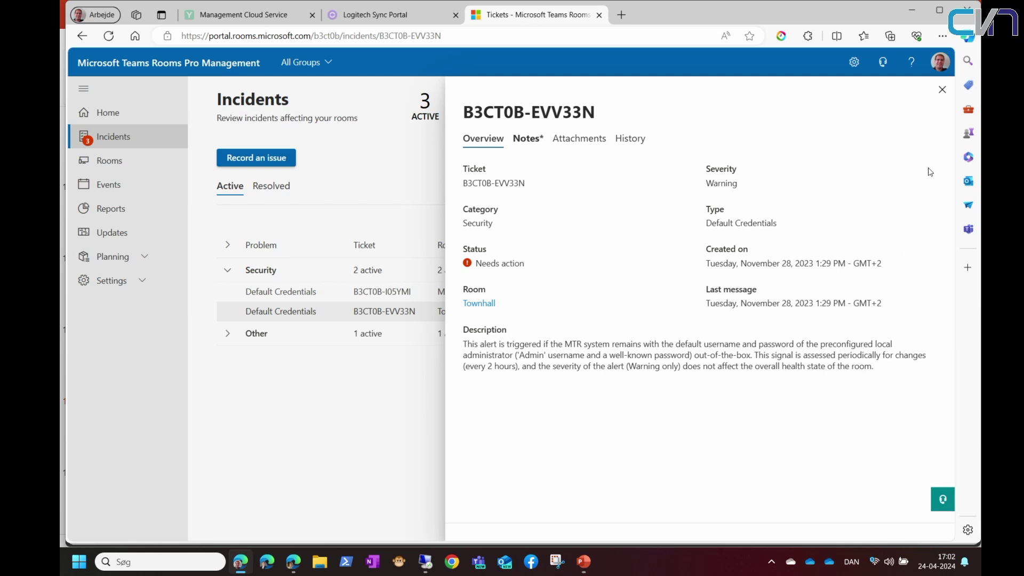
{"action": "left_click", "coordinate": [942, 91]}
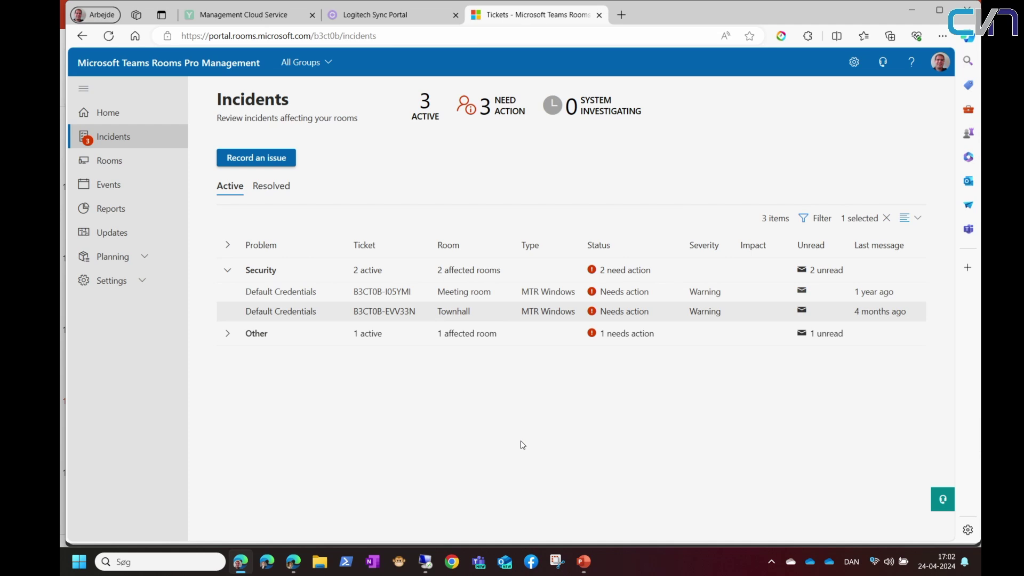
{"action": "left_click", "coordinate": [227, 335]}
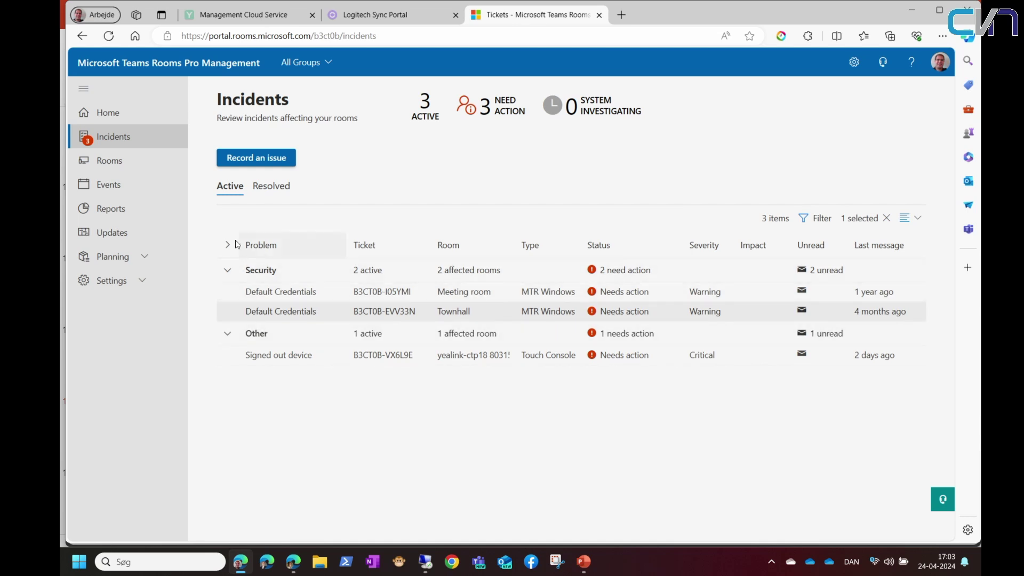
- Show the resolved incidents and check which problem definitions they can be filtered by
{"action": "left_click", "coordinate": [271, 187]}
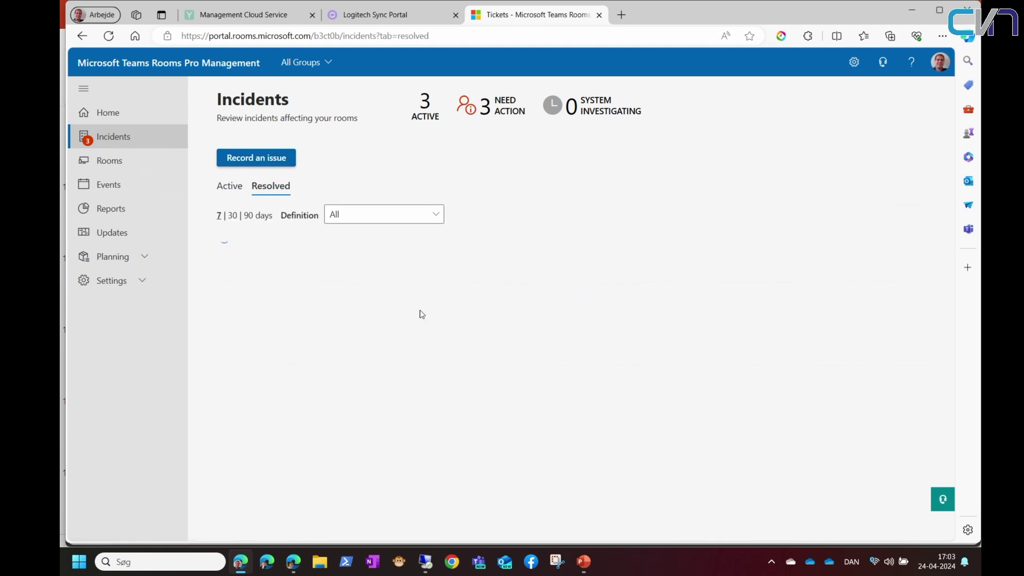
{"action": "left_click", "coordinate": [406, 222]}
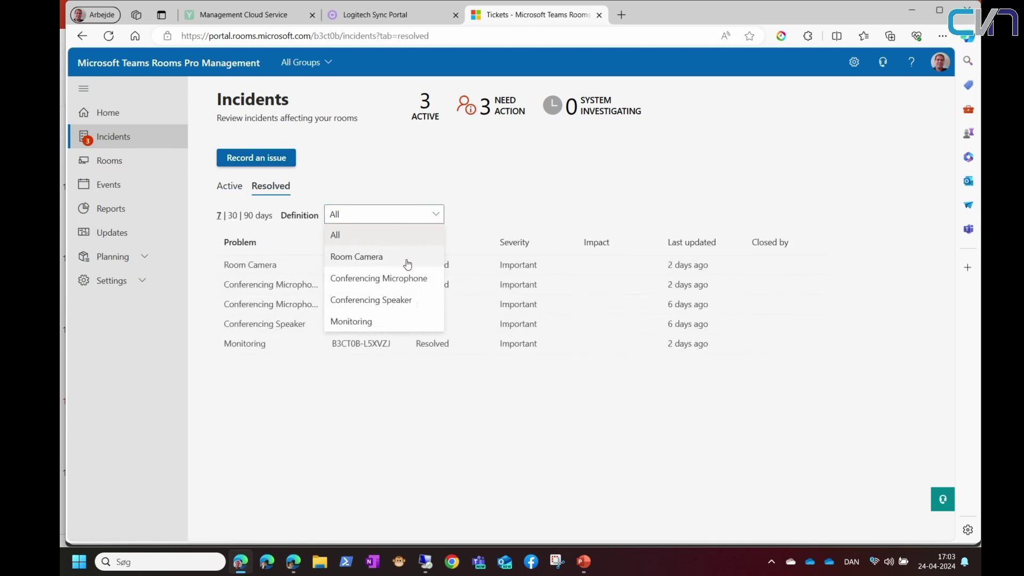
{"action": "left_click", "coordinate": [543, 192]}
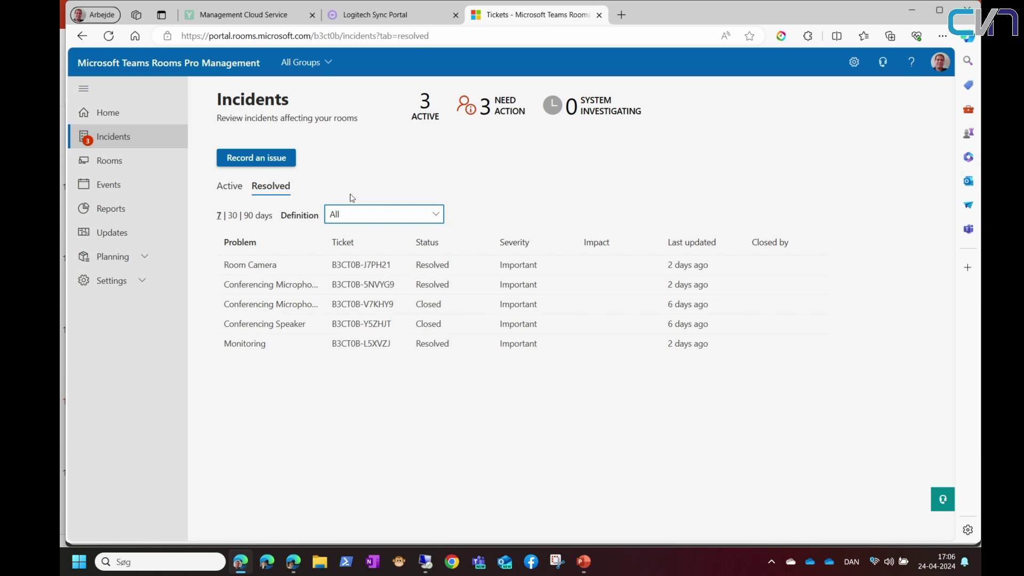
- Open the Rooms list and view the health status of the Townhall Teams Panel
{"action": "left_click", "coordinate": [127, 162]}
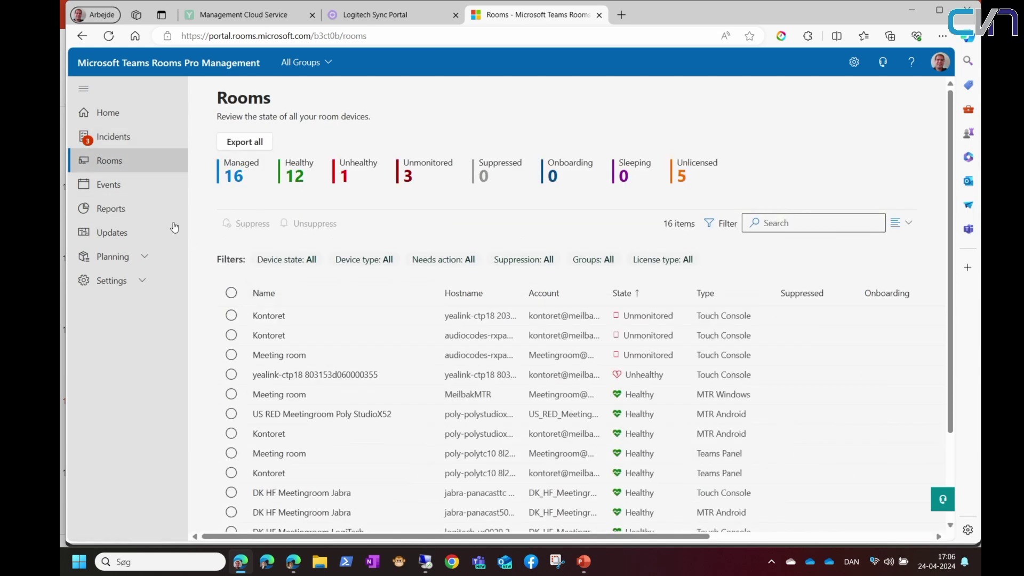
{"action": "scroll", "coordinate": [377, 354], "scroll_direction": "down", "scroll_amount": 2}
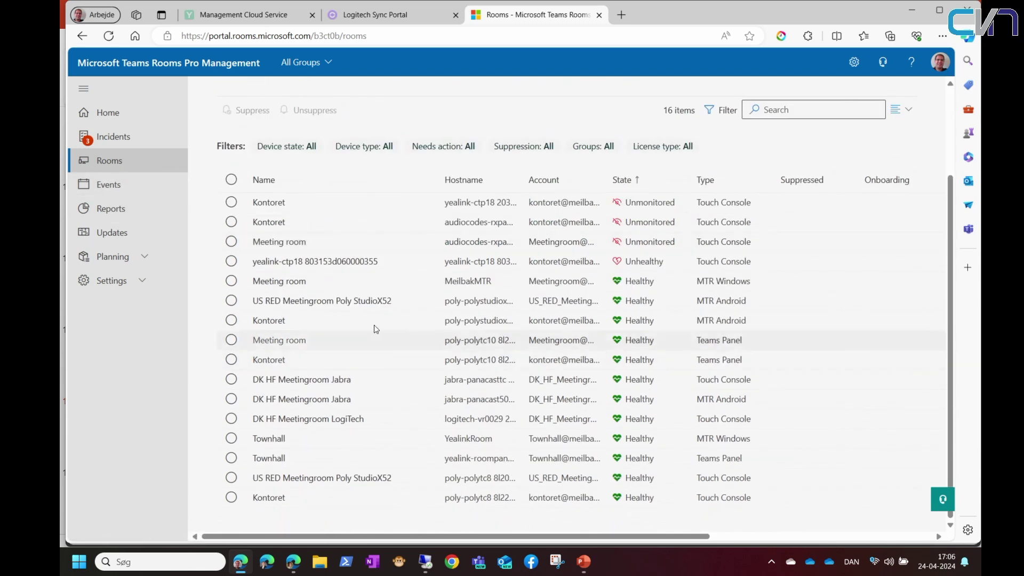
{"action": "left_click", "coordinate": [300, 453]}
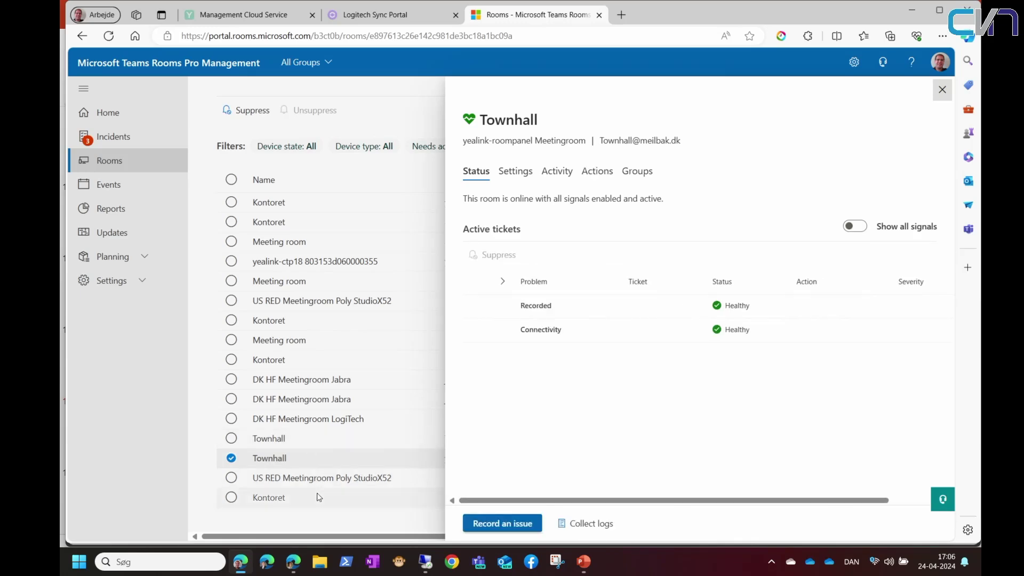
- View the Meeting room Teams Panel's About, Meetings and Device settings, and close its details
{"action": "left_click", "coordinate": [280, 340]}
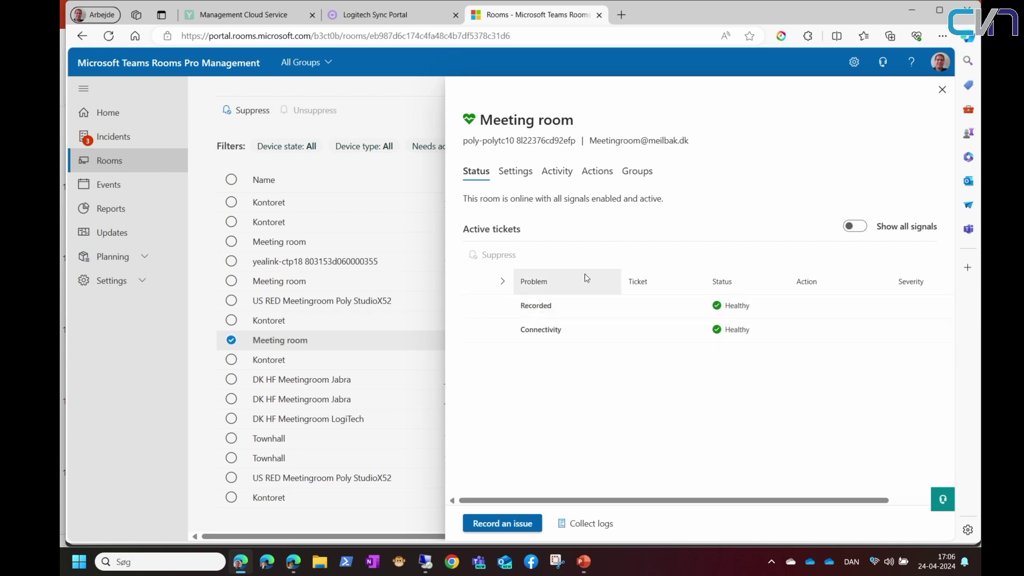
{"action": "left_click", "coordinate": [520, 172]}
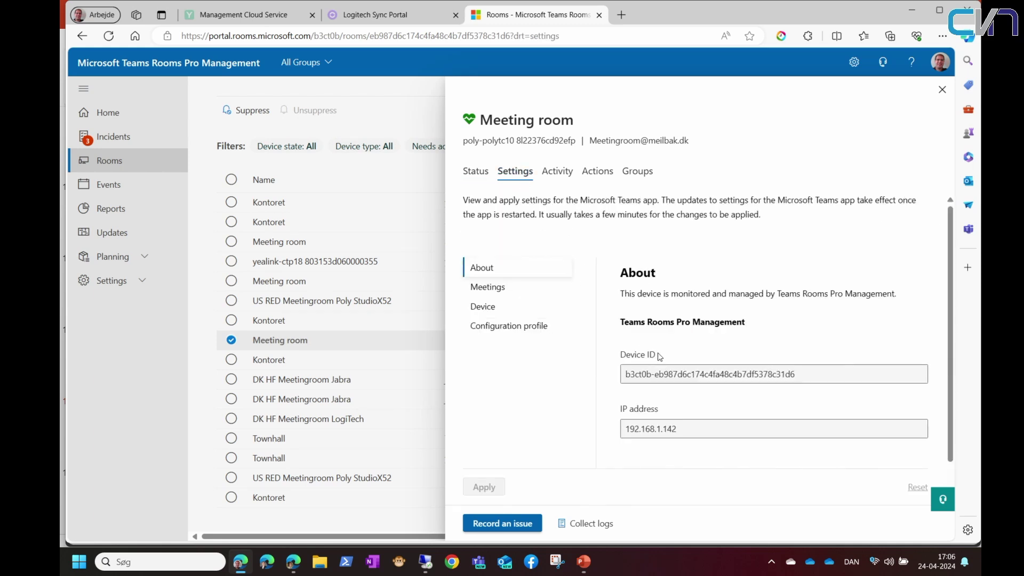
{"action": "left_click", "coordinate": [490, 285]}
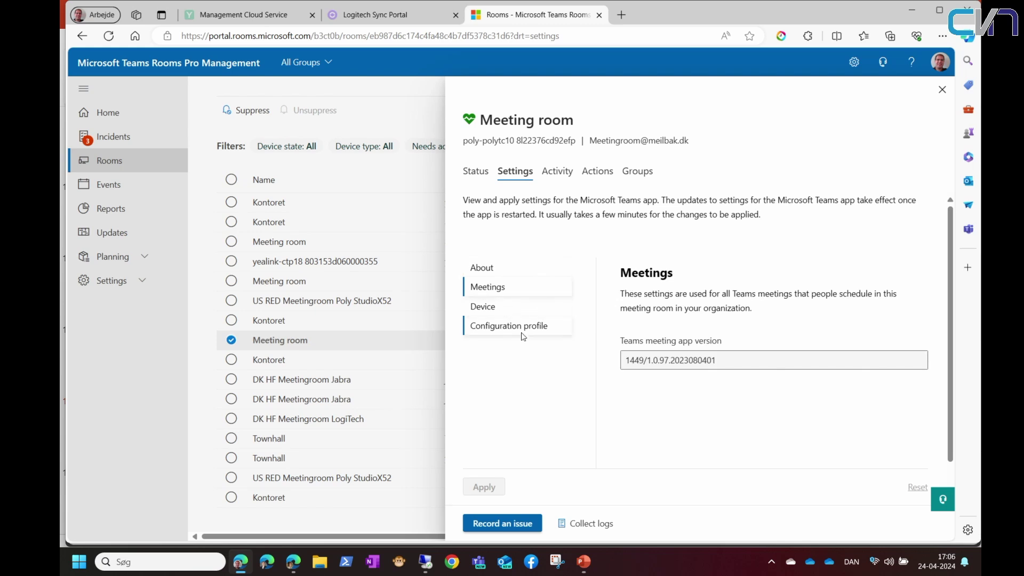
{"action": "left_click", "coordinate": [482, 307]}
{"action": "scroll", "coordinate": [608, 351], "scroll_direction": "down", "scroll_amount": 3}
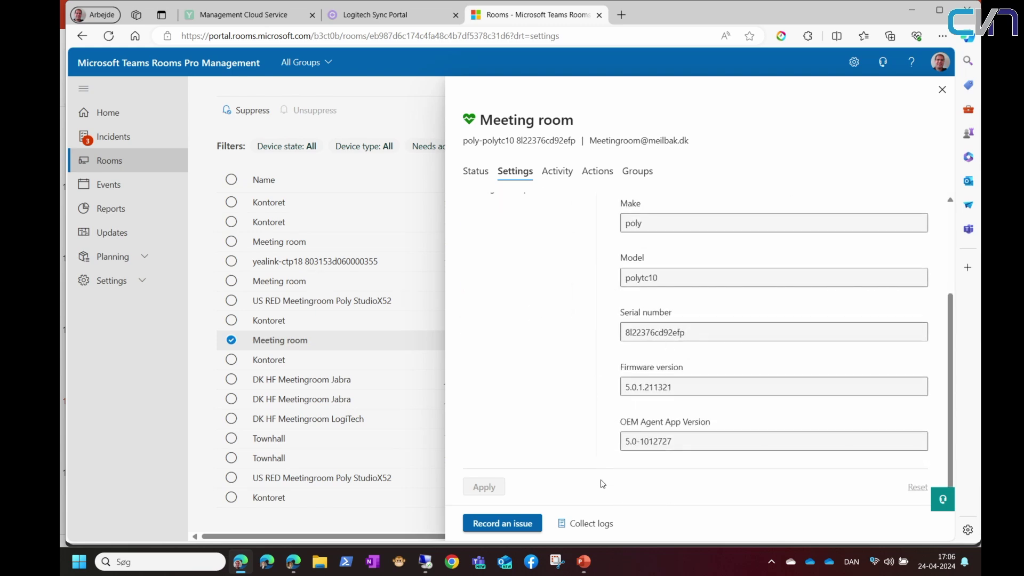
{"action": "left_click", "coordinate": [941, 90]}
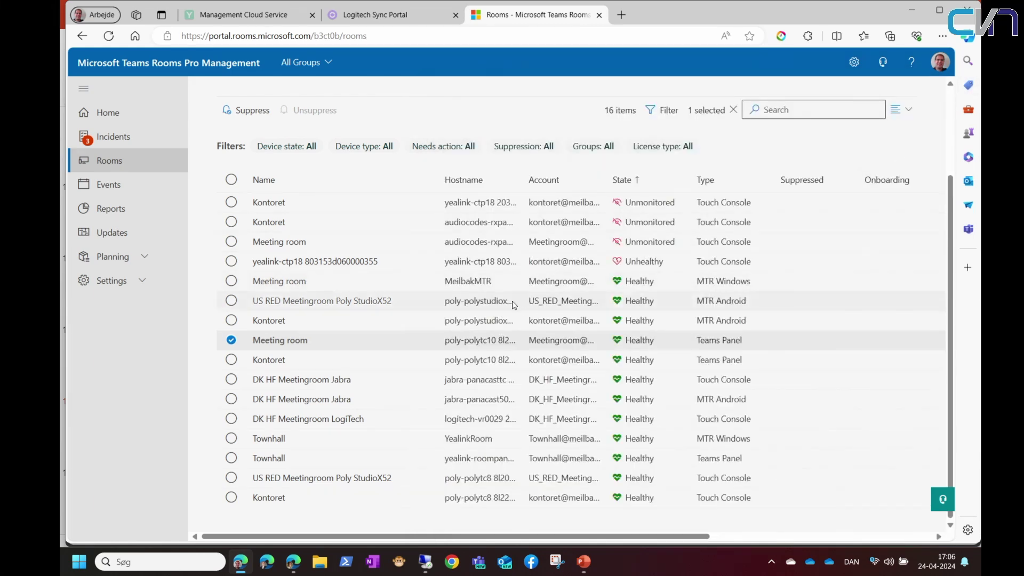
- View the device information in the settings of the Kontoret MTR Android room, and close its details
{"action": "left_click", "coordinate": [312, 322]}
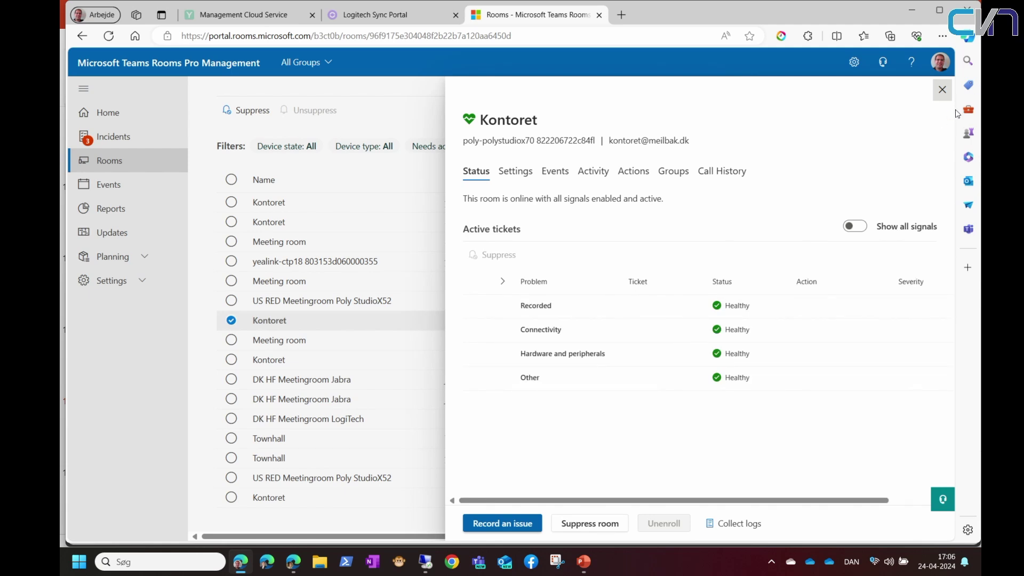
{"action": "left_click", "coordinate": [515, 172]}
{"action": "left_click", "coordinate": [557, 306]}
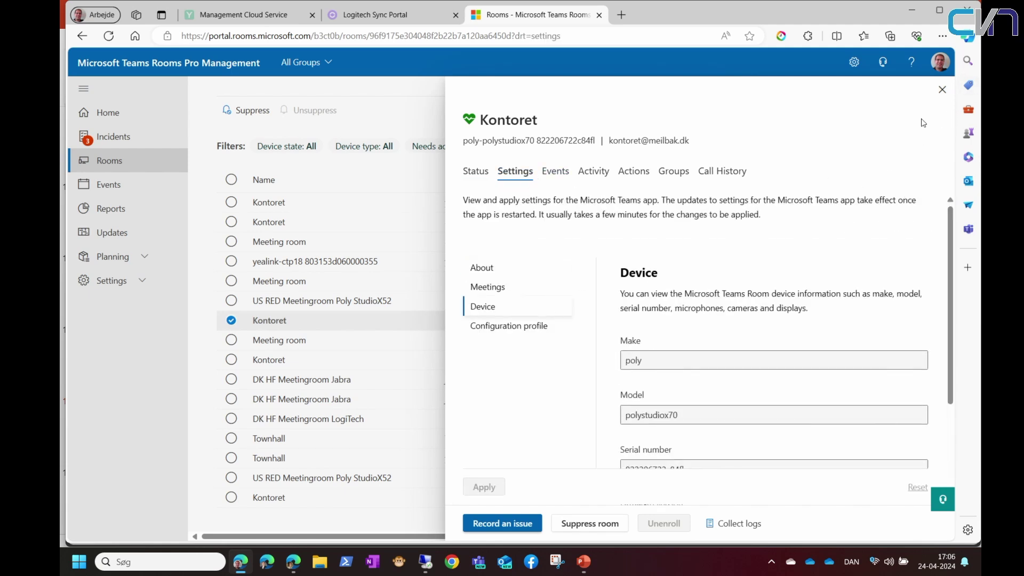
{"action": "left_click", "coordinate": [942, 90]}
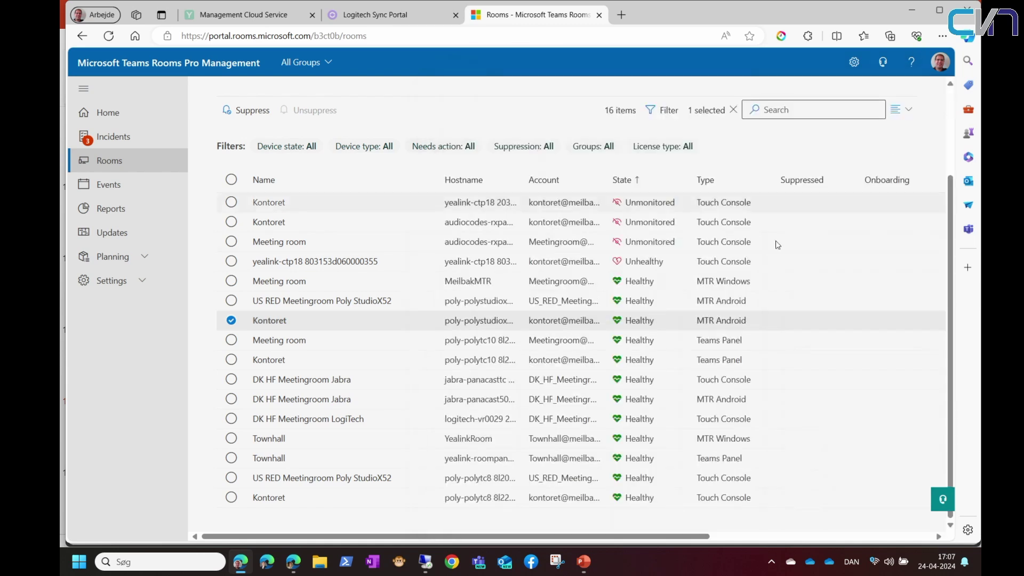
- Open the Meeting room MTR Windows device and review its health status by problem category
{"action": "left_click", "coordinate": [283, 279]}
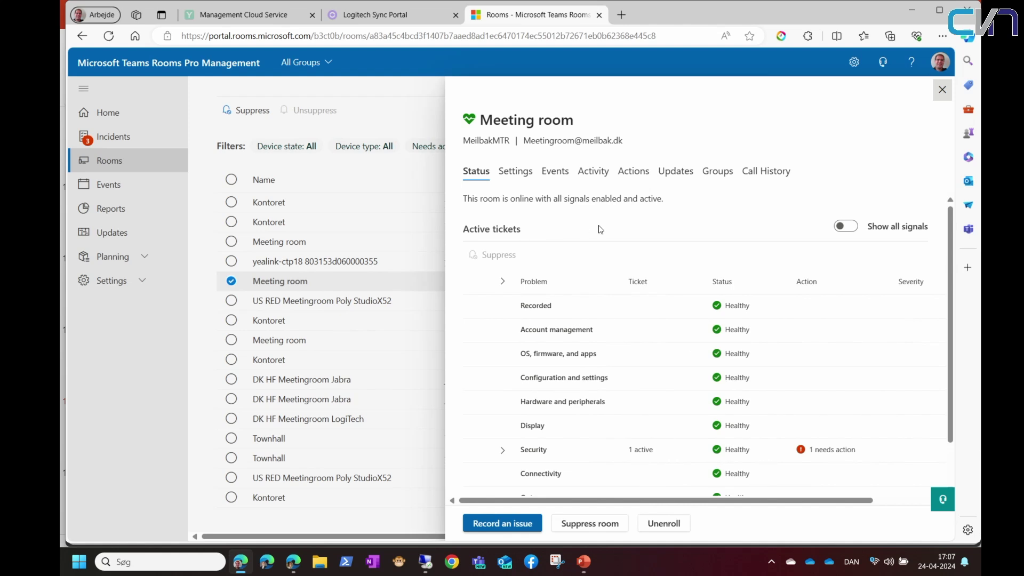
{"action": "scroll", "coordinate": [652, 293], "scroll_direction": "down", "scroll_amount": 1}
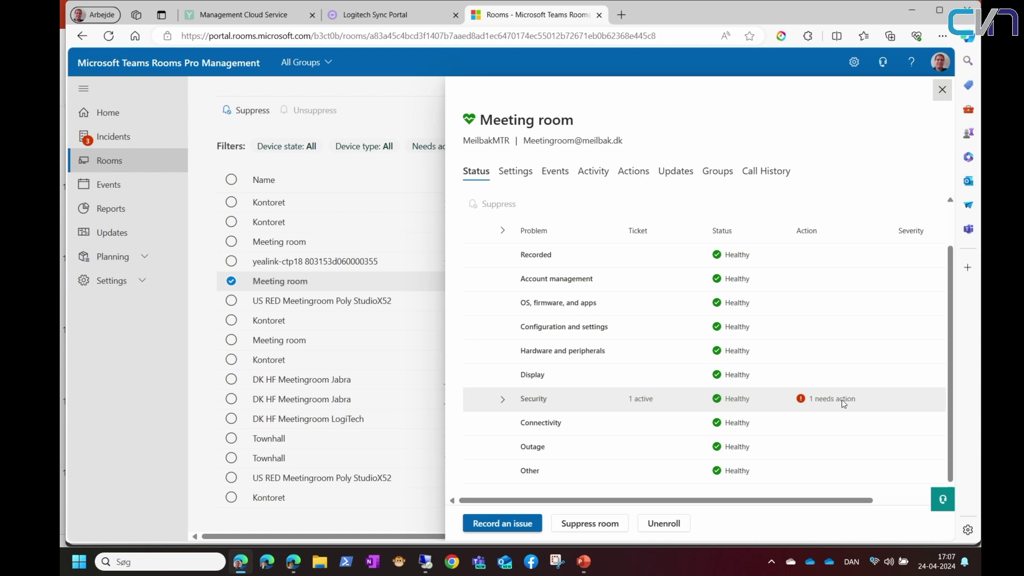
{"action": "scroll", "coordinate": [790, 368], "scroll_direction": "up", "scroll_amount": 1}
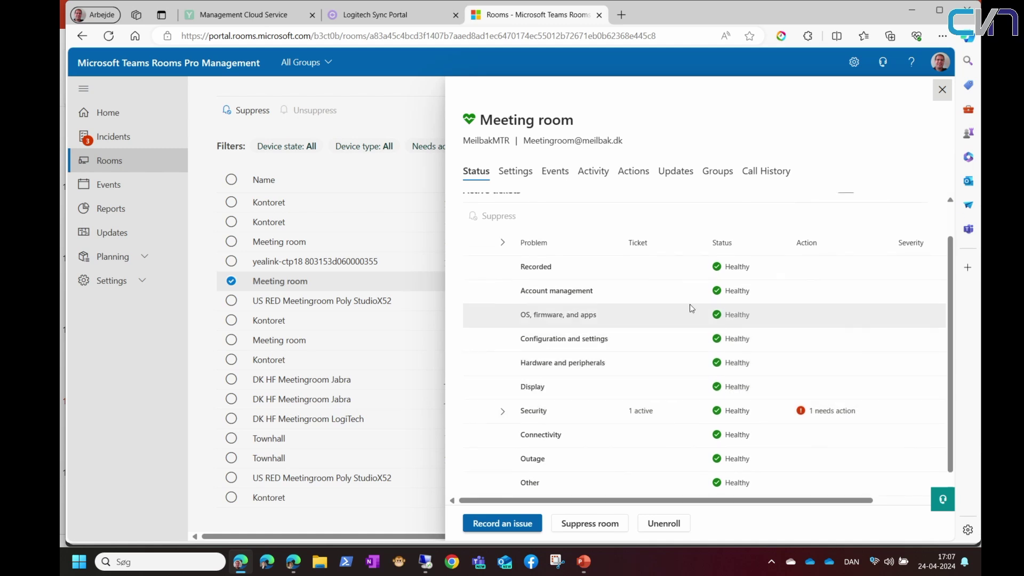
- Review the Meeting room Windows device's About, Account and Meetings settings, including third-party meeting options, and close its details
{"action": "left_click", "coordinate": [525, 176]}
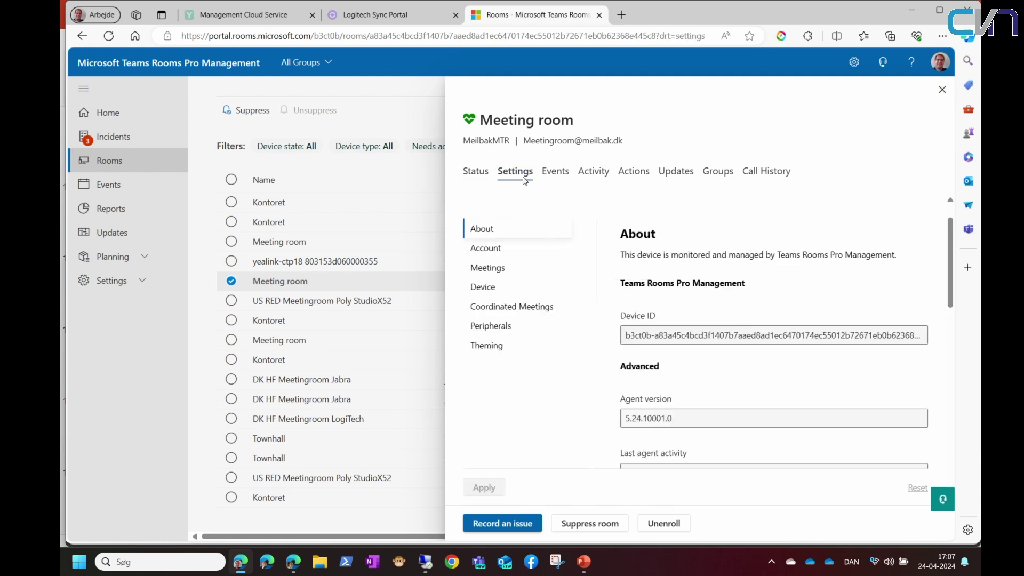
{"action": "left_click", "coordinate": [497, 249]}
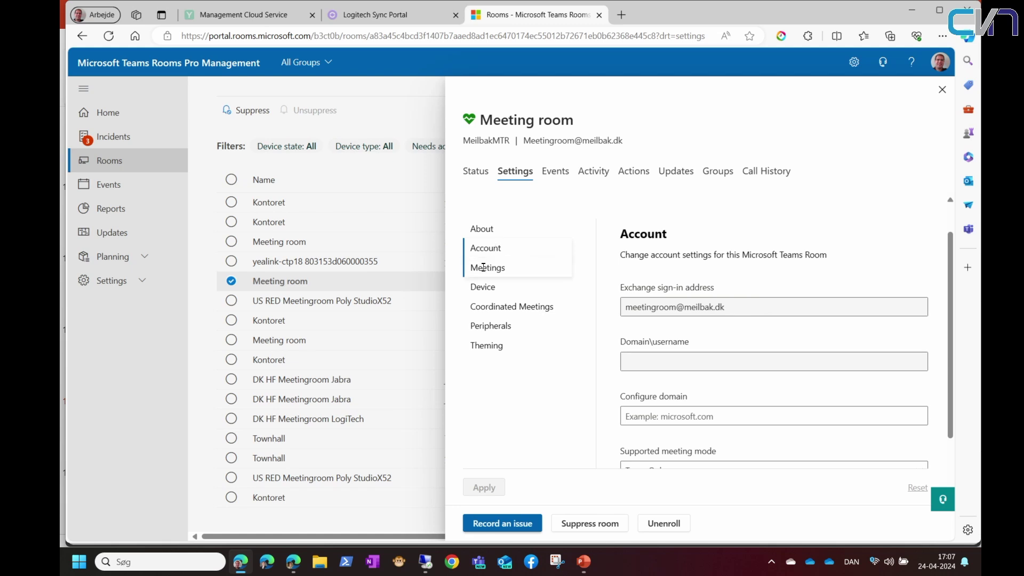
{"action": "left_click", "coordinate": [485, 267]}
{"action": "scroll", "coordinate": [716, 374], "scroll_direction": "down", "scroll_amount": 4}
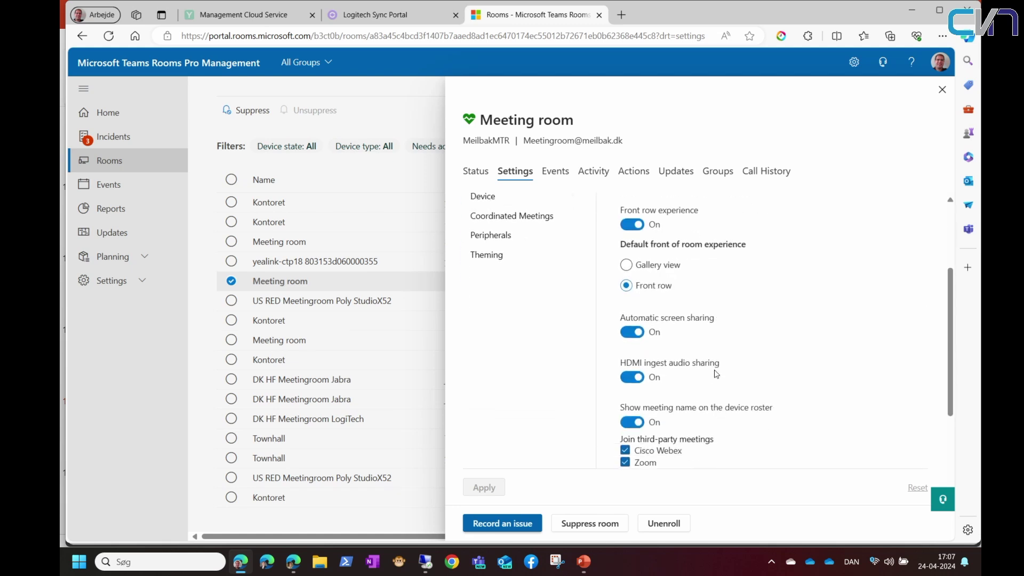
{"action": "scroll", "coordinate": [716, 374], "scroll_direction": "down", "scroll_amount": 2}
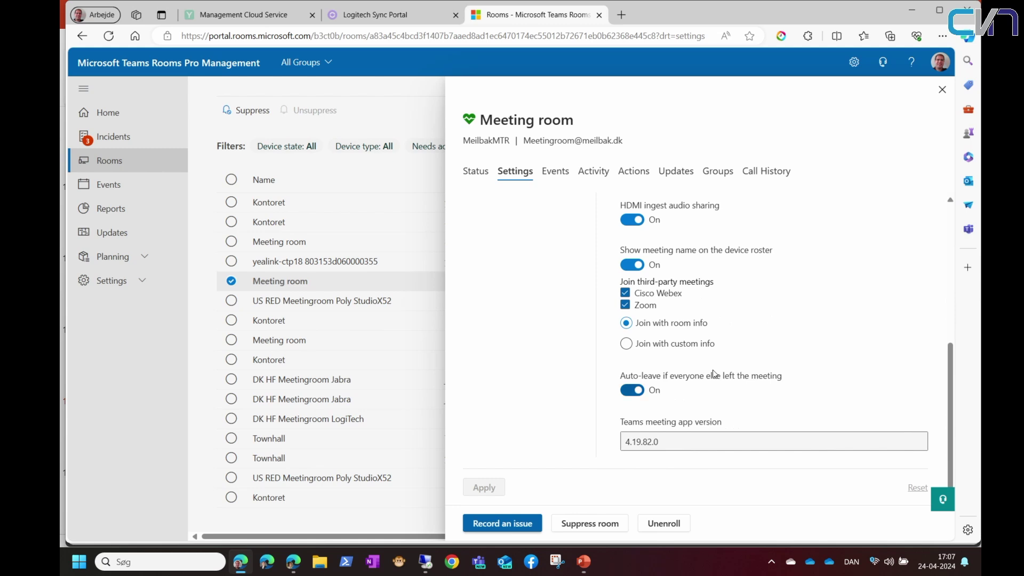
{"action": "scroll", "coordinate": [711, 370], "scroll_direction": "up", "scroll_amount": 8}
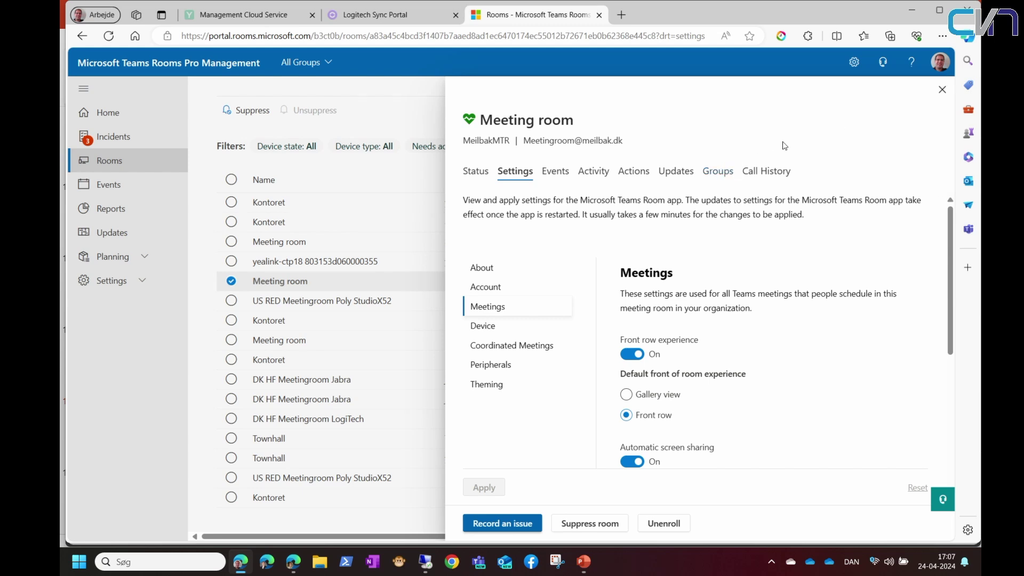
{"action": "left_click", "coordinate": [941, 89]}
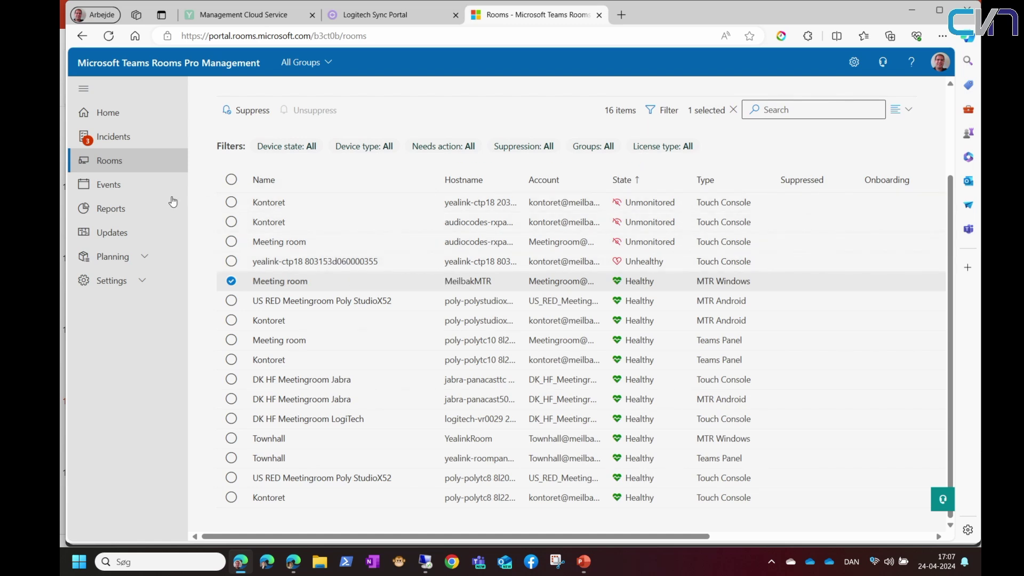
- Review the managed updates and their rollout status per ring, and view the update rings
{"action": "left_click", "coordinate": [108, 236]}
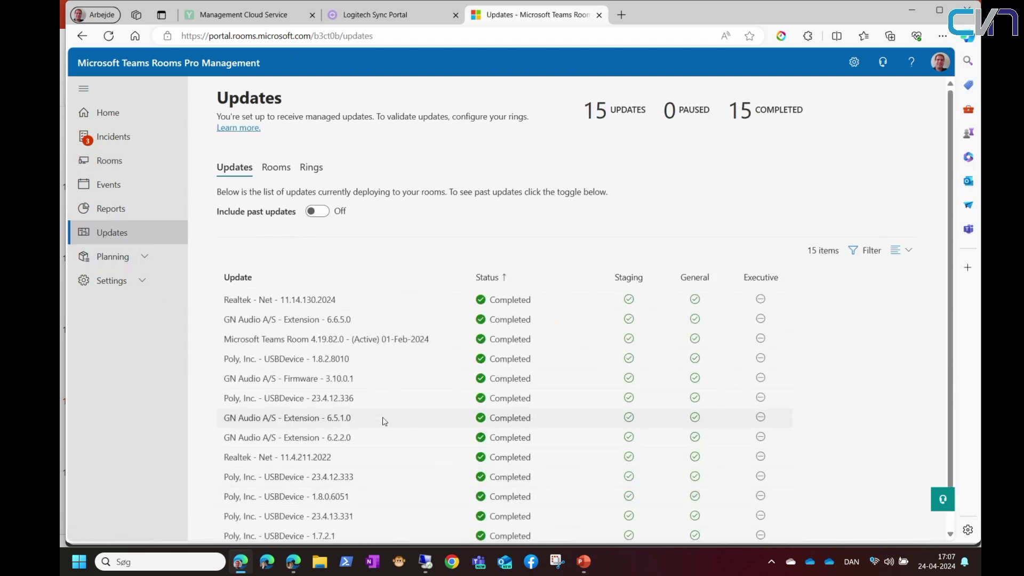
{"action": "scroll", "coordinate": [383, 416], "scroll_direction": "down", "scroll_amount": 1}
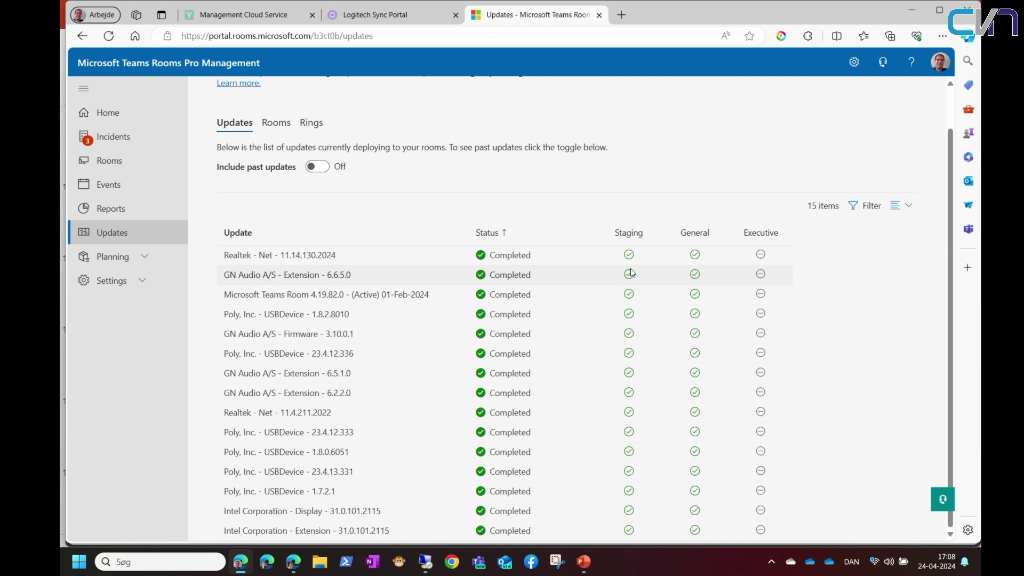
{"action": "left_click", "coordinate": [314, 130]}
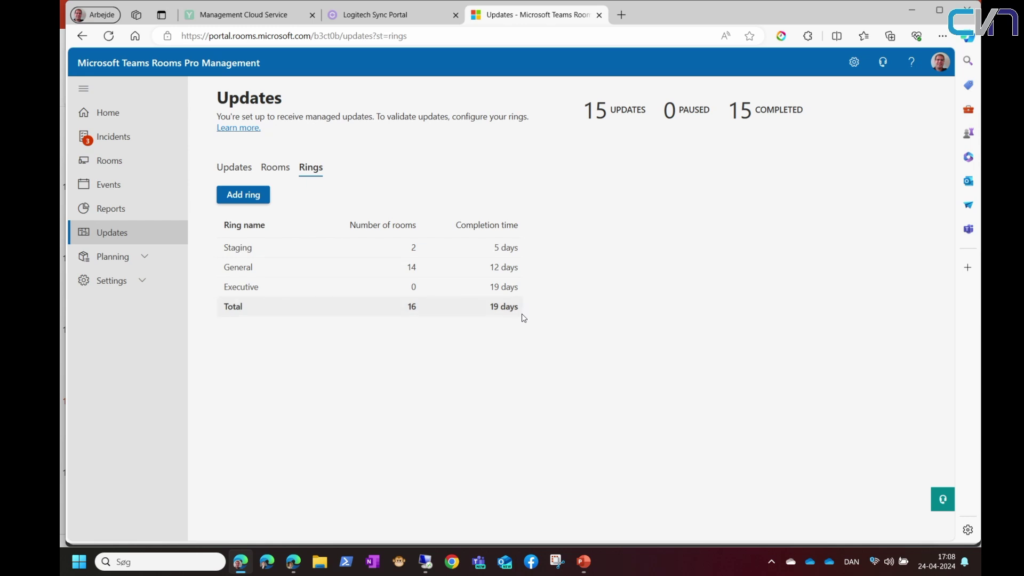
- Open the Resource Accounts list under Planning and look through its accounts, provisioning statuses and license types
{"action": "left_click", "coordinate": [164, 261]}
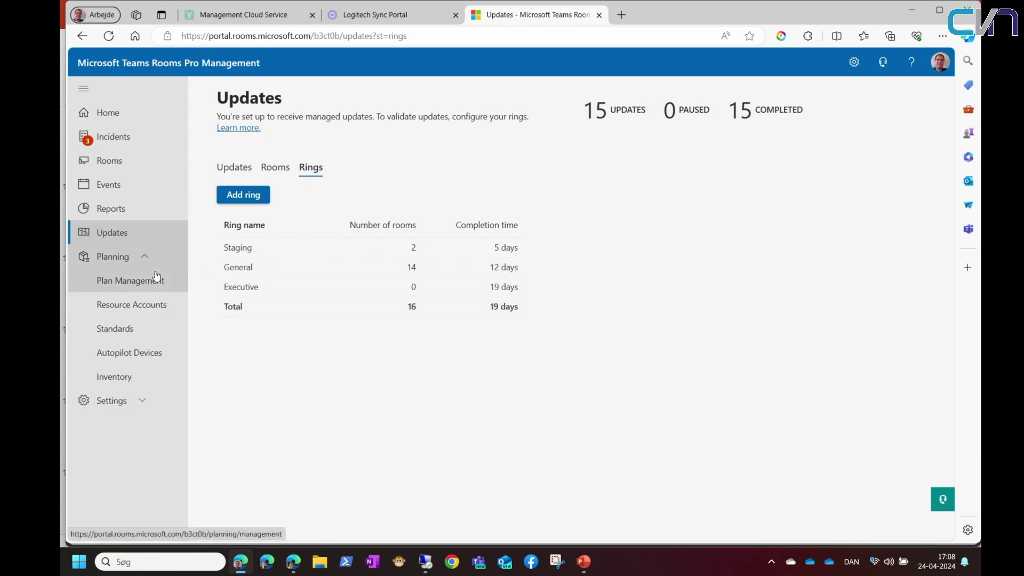
{"action": "left_click", "coordinate": [129, 305]}
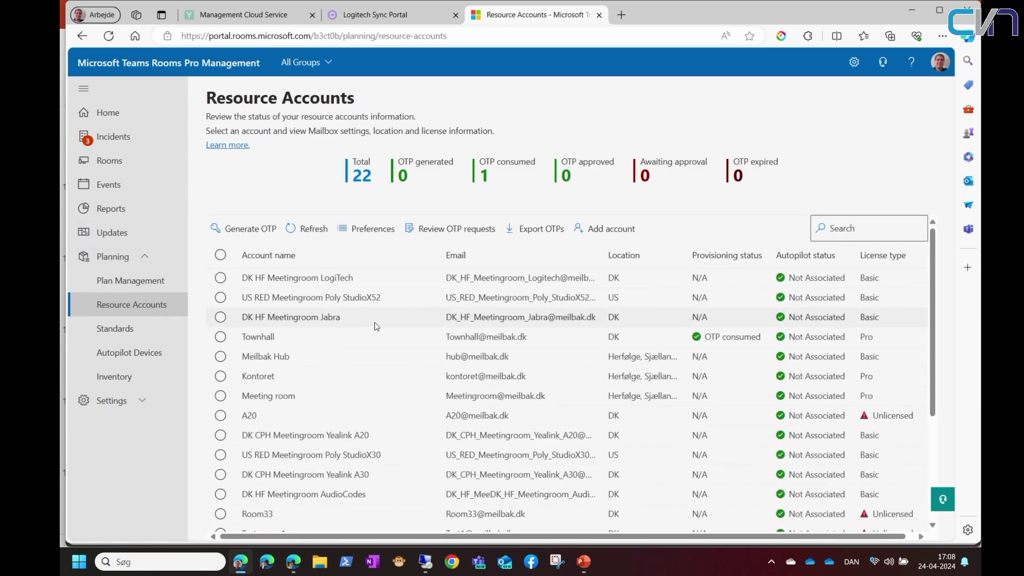
{"action": "scroll", "coordinate": [376, 326], "scroll_direction": "down", "scroll_amount": 3}
{"action": "scroll", "coordinate": [377, 327], "scroll_direction": "up", "scroll_amount": 3}
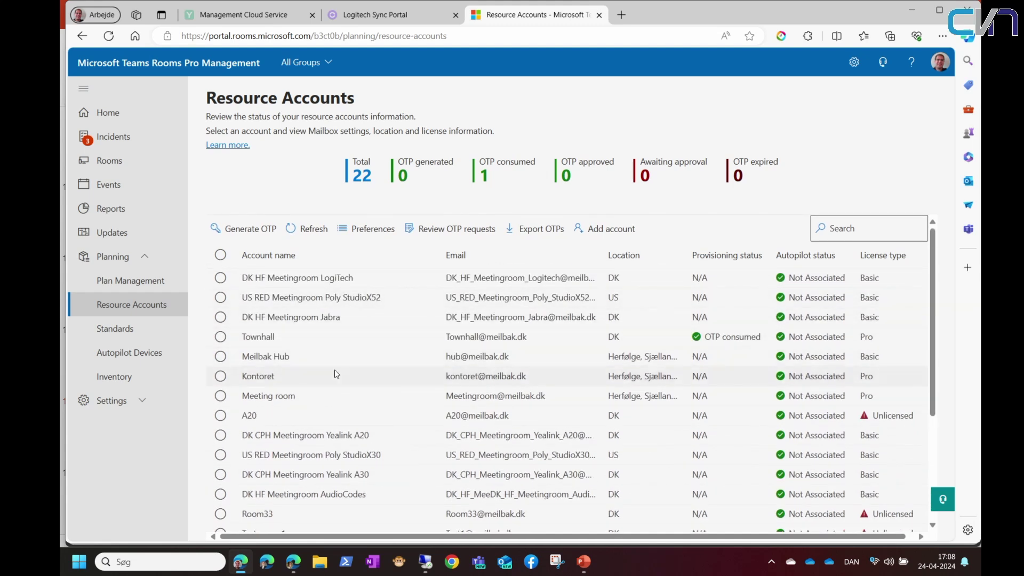
- Open the Meeting room resource account, review its account and mailbox settings, and open its configuration for editing
{"action": "left_click", "coordinate": [294, 397]}
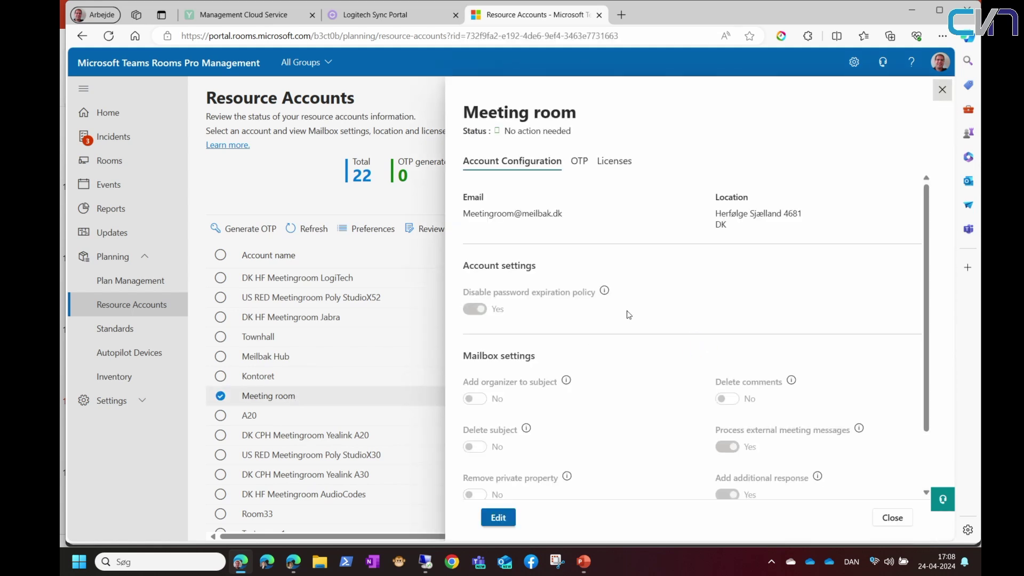
{"action": "scroll", "coordinate": [657, 310], "scroll_direction": "down", "scroll_amount": 1}
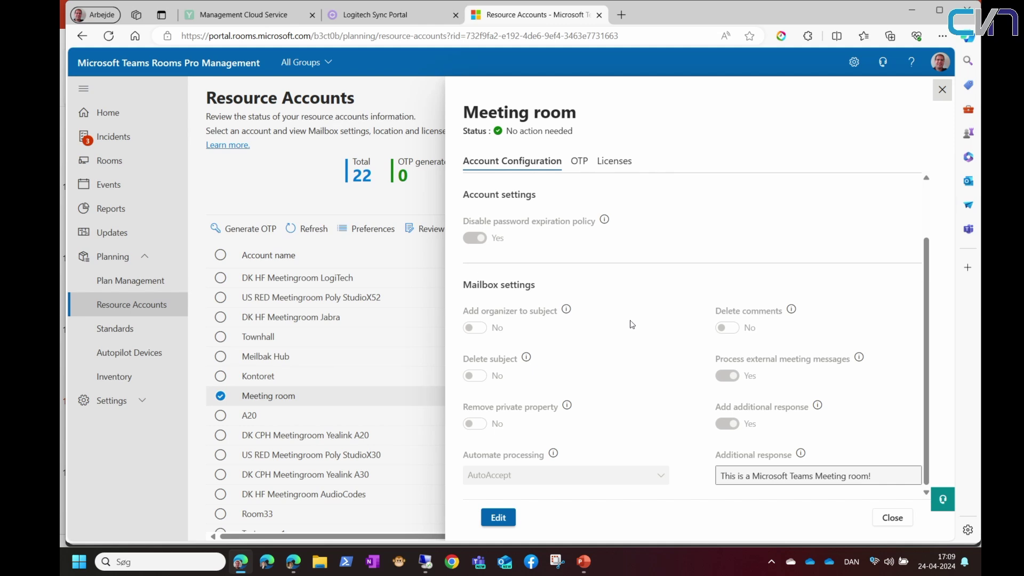
{"action": "mouse_move", "coordinate": [569, 317]}
{"action": "left_click", "coordinate": [498, 517]}
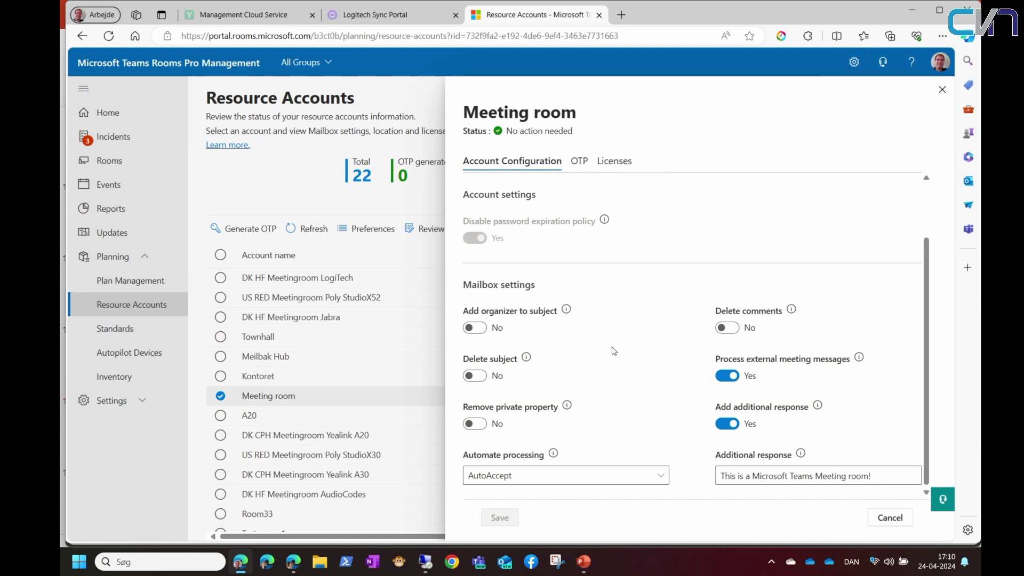
- Switch to the CvN 2024 presentation in PowerPoint and show the "Auto provision – DHCP Options" slide
{"action": "left_click", "coordinate": [582, 562]}
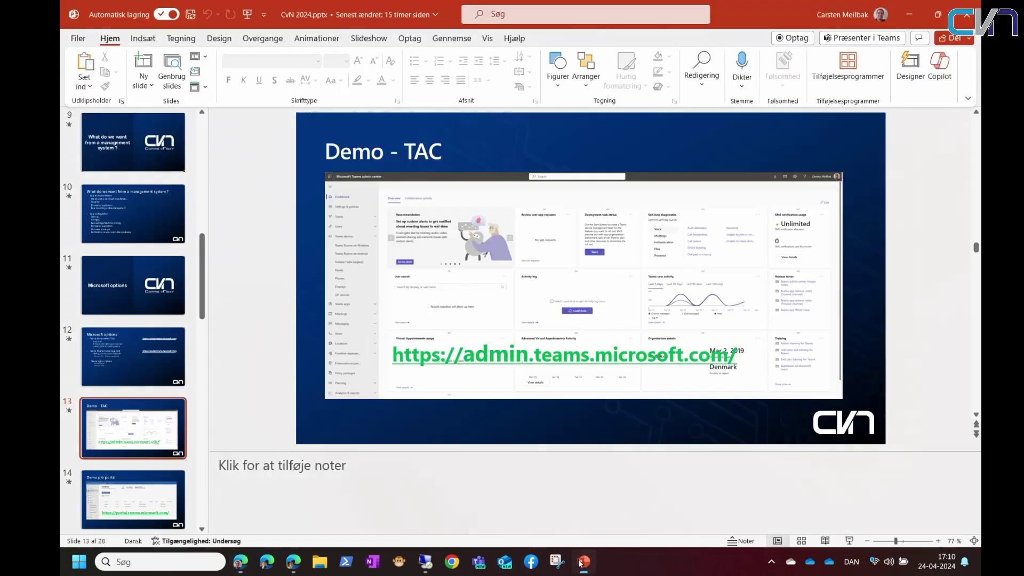
{"action": "scroll", "coordinate": [181, 511], "scroll_direction": "down", "scroll_amount": 1}
{"action": "scroll", "coordinate": [180, 512], "scroll_direction": "down", "scroll_amount": 1}
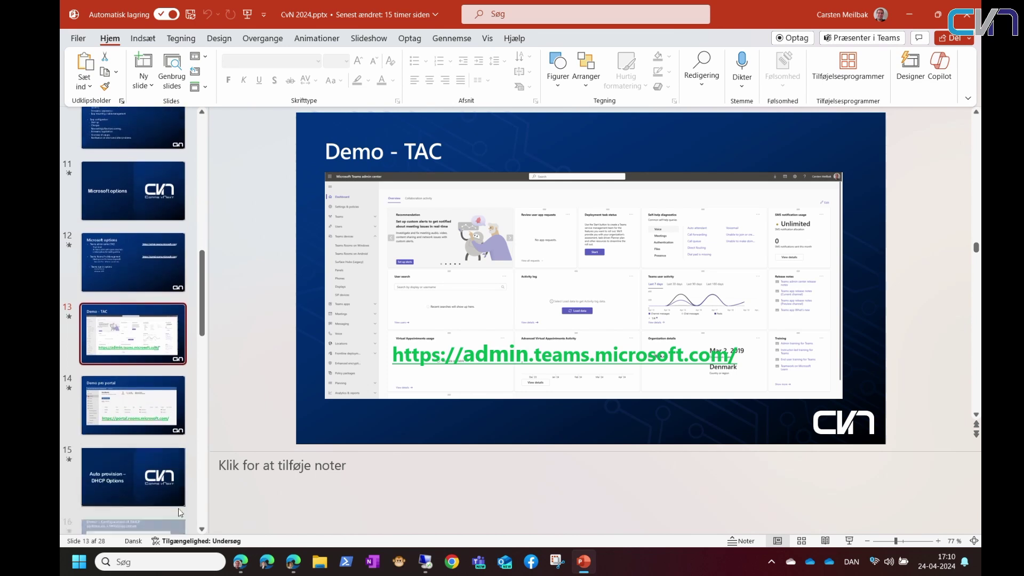
{"action": "left_click", "coordinate": [155, 469]}
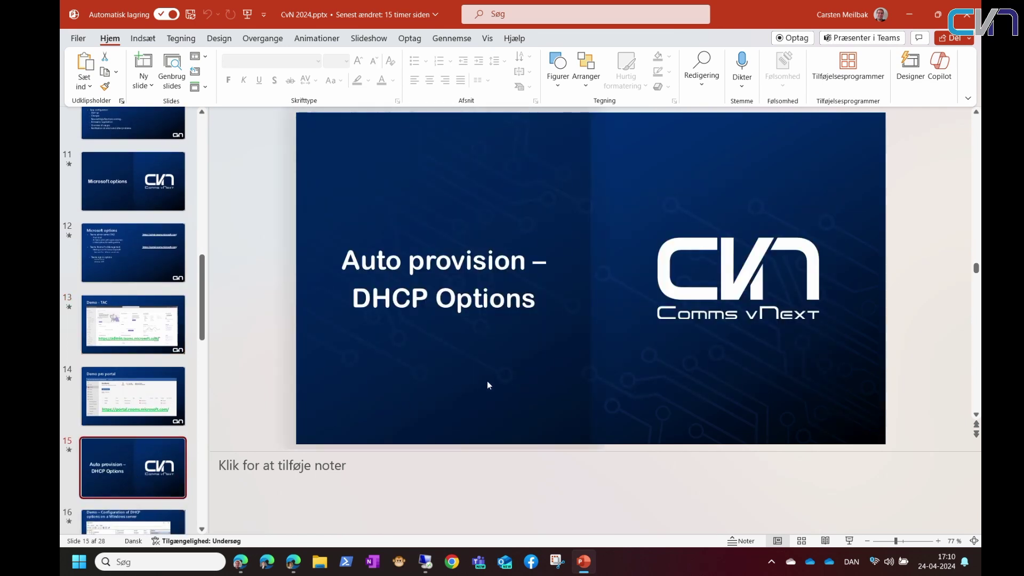
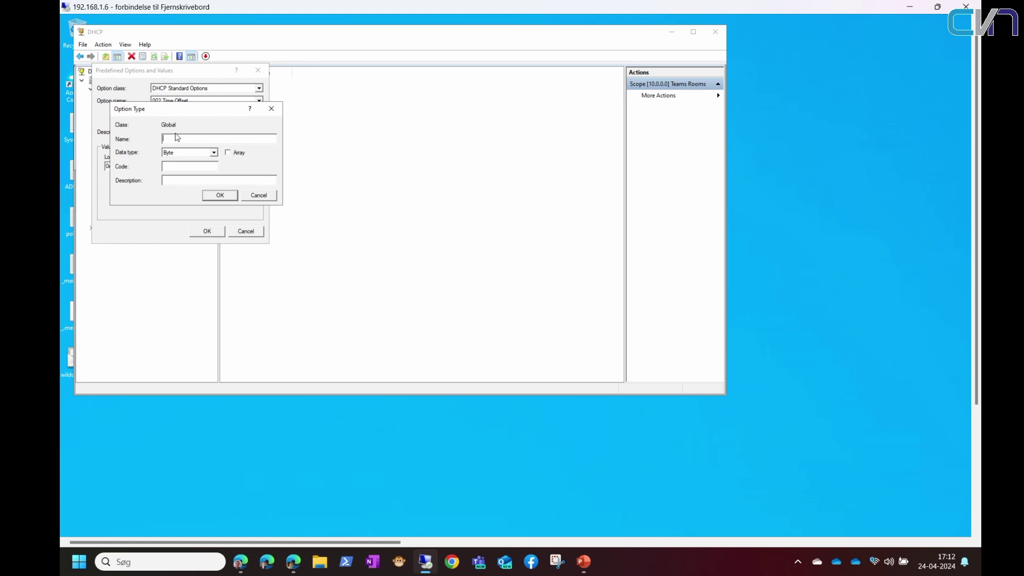
- Look through the data types offered for a new predefined DHCP option, and cancel the new option
{"action": "left_click", "coordinate": [194, 154]}
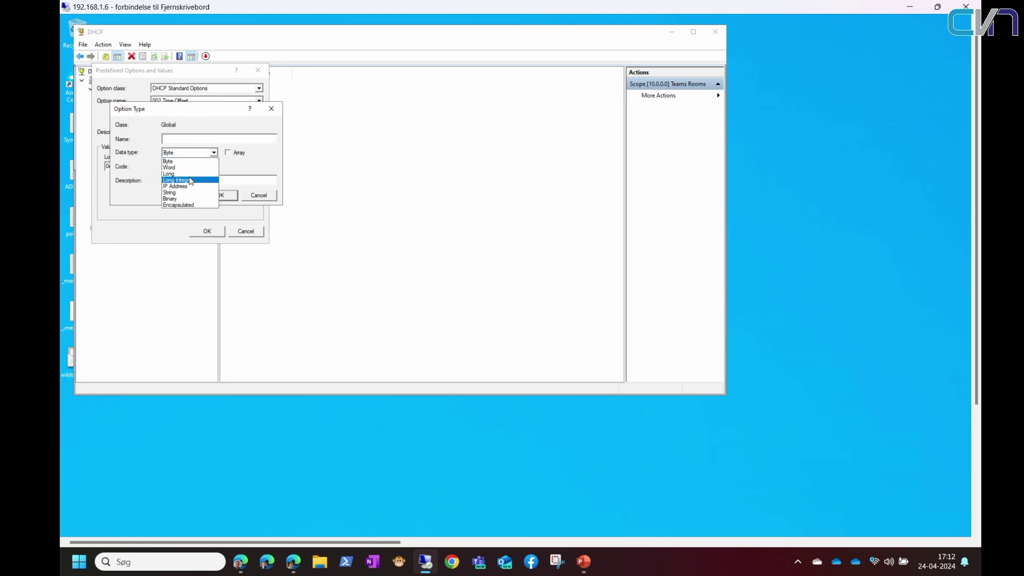
{"action": "left_click", "coordinate": [167, 161]}
{"action": "left_click", "coordinate": [175, 167]}
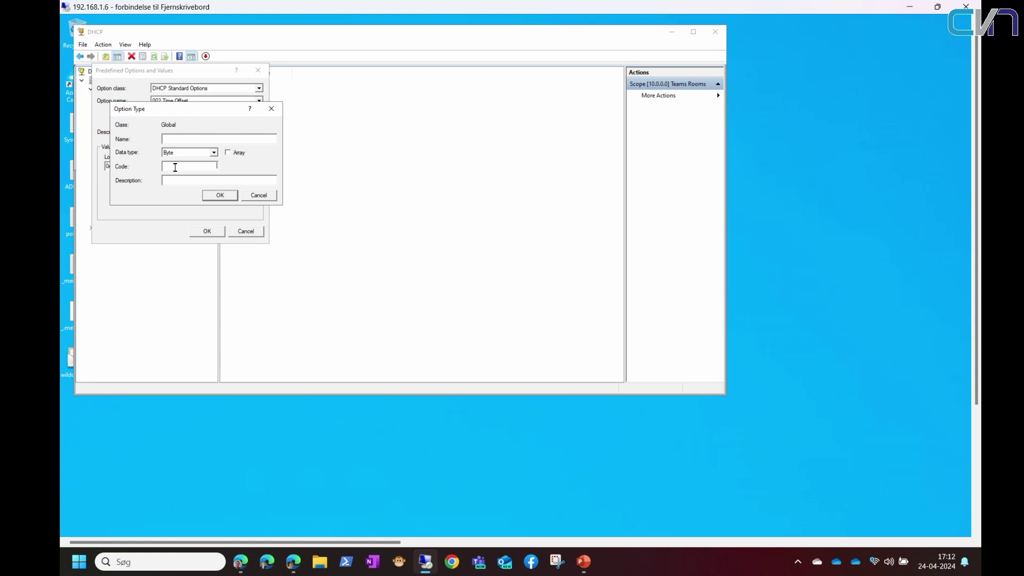
{"action": "left_click", "coordinate": [258, 195]}
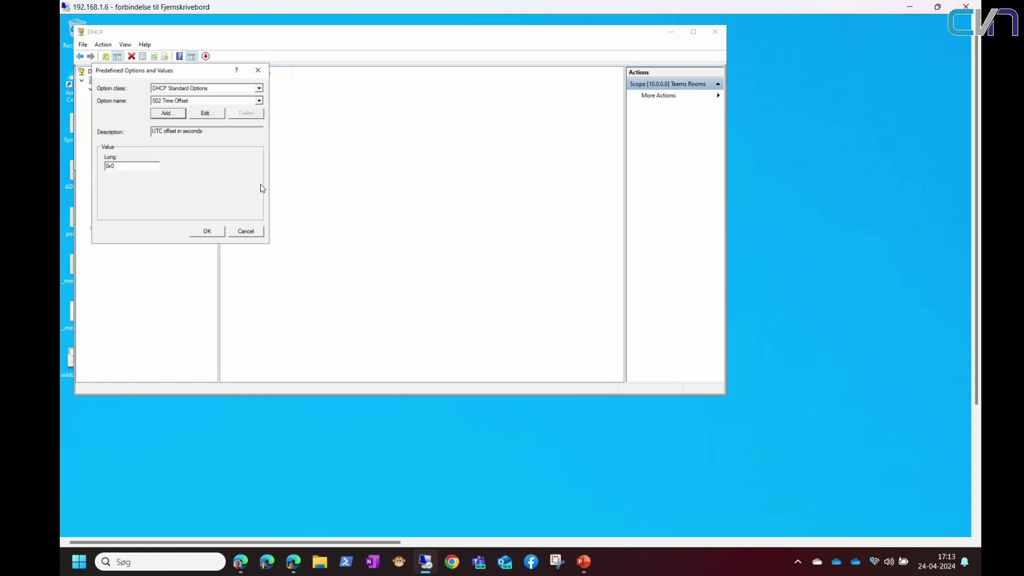
- View the predefined 160 Poly Lens SIP devices option among the DHCP standard options, and close the dialog without changes
{"action": "left_click", "coordinate": [259, 101]}
{"action": "scroll", "coordinate": [213, 131], "scroll_direction": "down", "scroll_amount": 10}
{"action": "scroll", "coordinate": [212, 130], "scroll_direction": "down", "scroll_amount": 6}
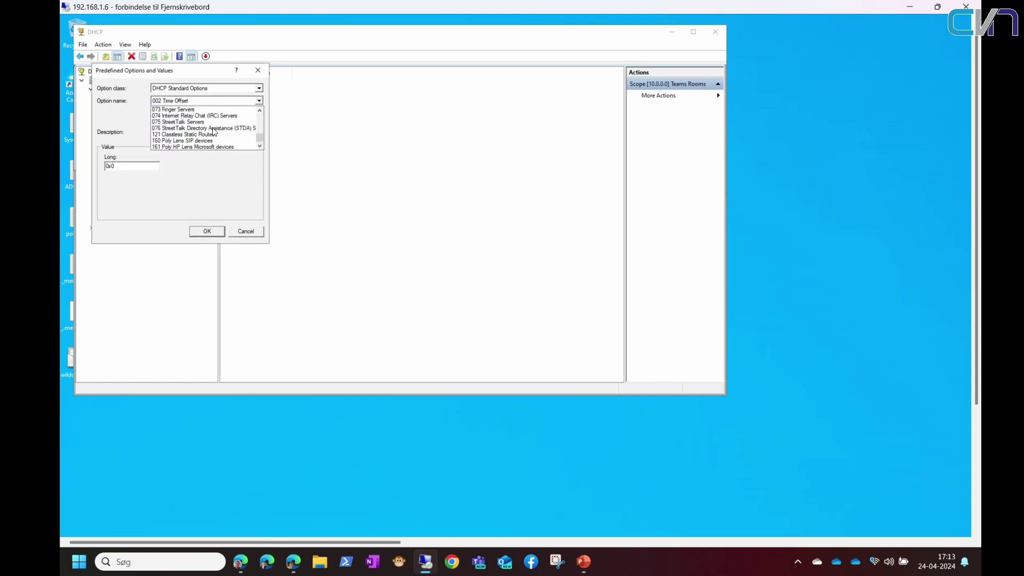
{"action": "scroll", "coordinate": [183, 143], "scroll_direction": "down", "scroll_amount": 1}
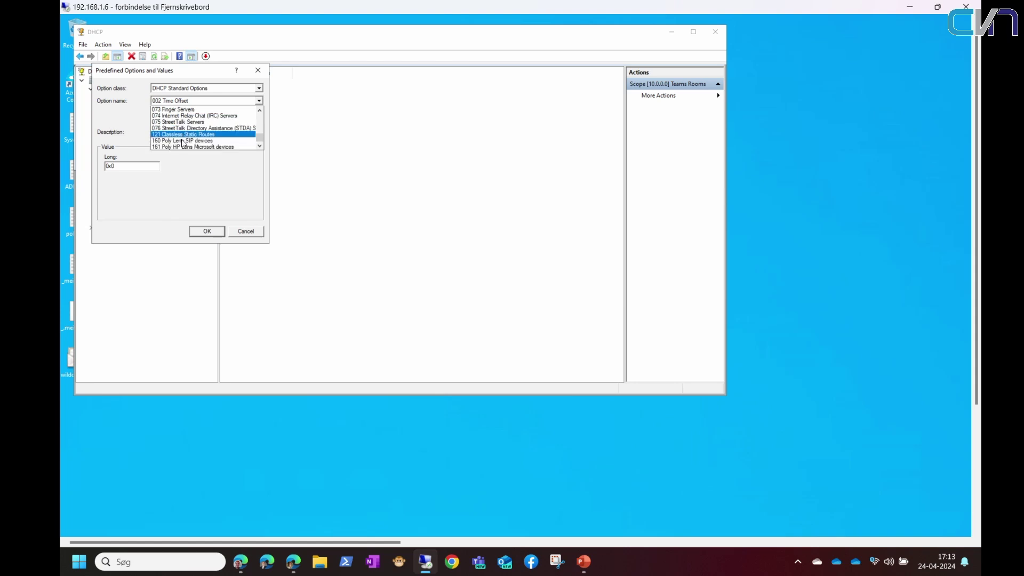
{"action": "left_click", "coordinate": [181, 141]}
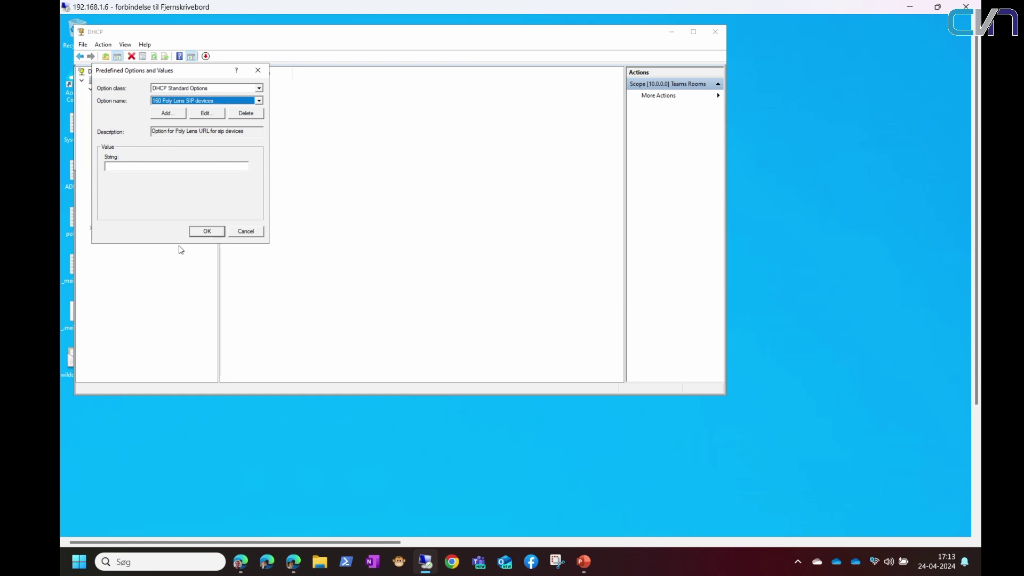
{"action": "left_click", "coordinate": [251, 232]}
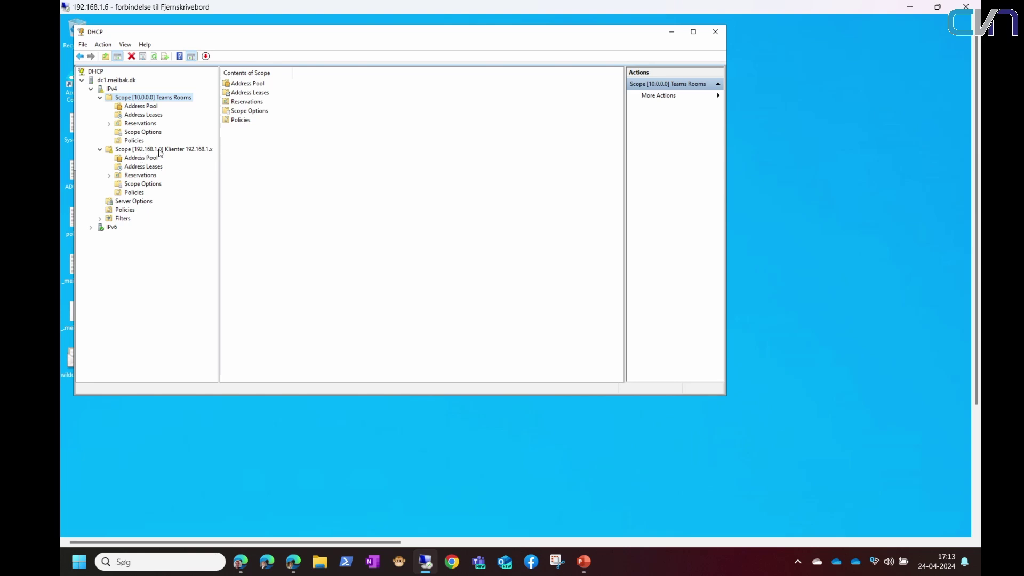
- View the 161 Poly HP Lens Microsoft devices option in the Klienter 192.168.1.x scope options, and close it without changes
{"action": "left_click", "coordinate": [178, 150]}
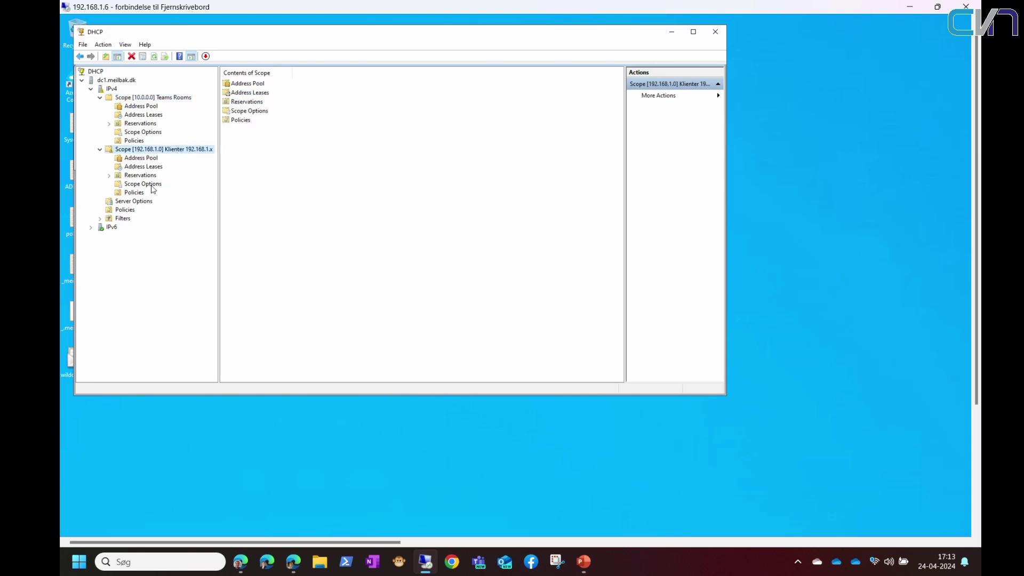
{"action": "left_click", "coordinate": [150, 185]}
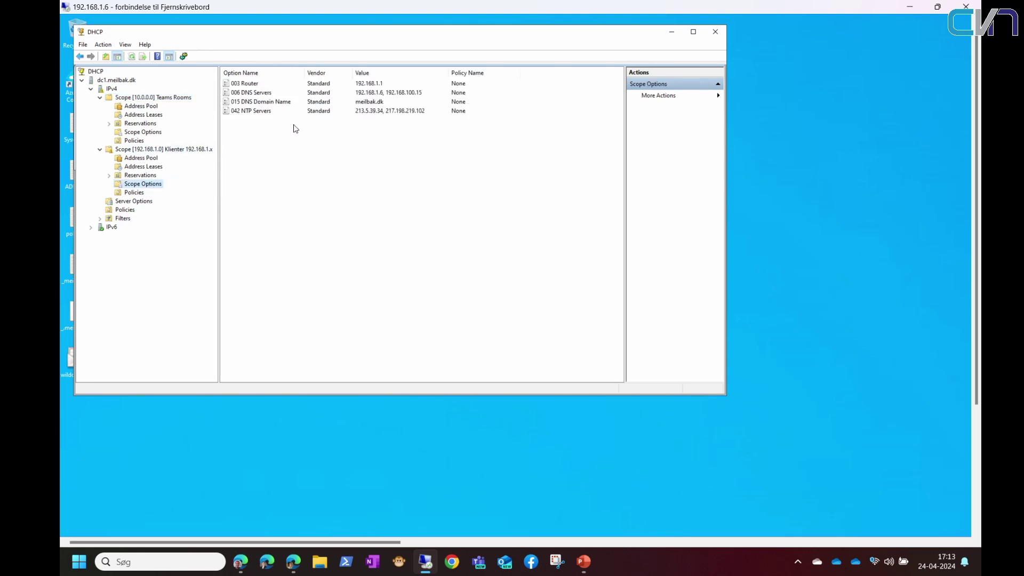
{"action": "right_click", "coordinate": [295, 127]}
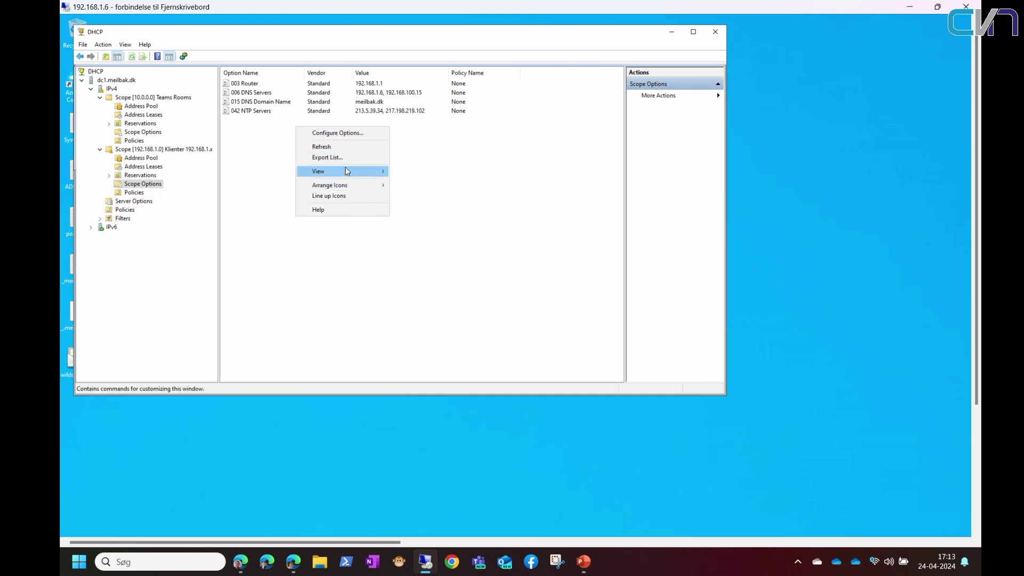
{"action": "left_click", "coordinate": [366, 132]}
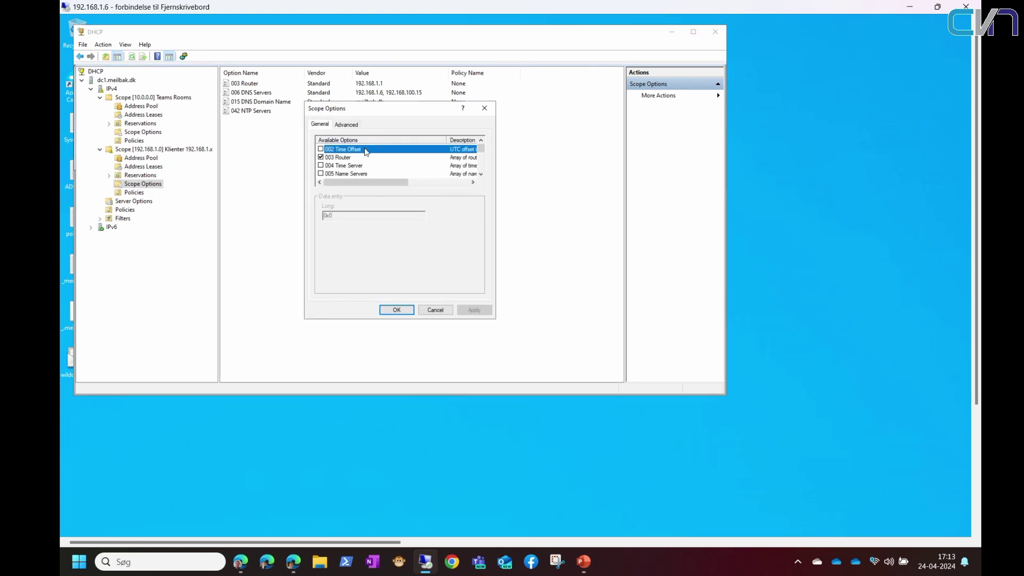
{"action": "scroll", "coordinate": [381, 170], "scroll_direction": "down", "scroll_amount": 5}
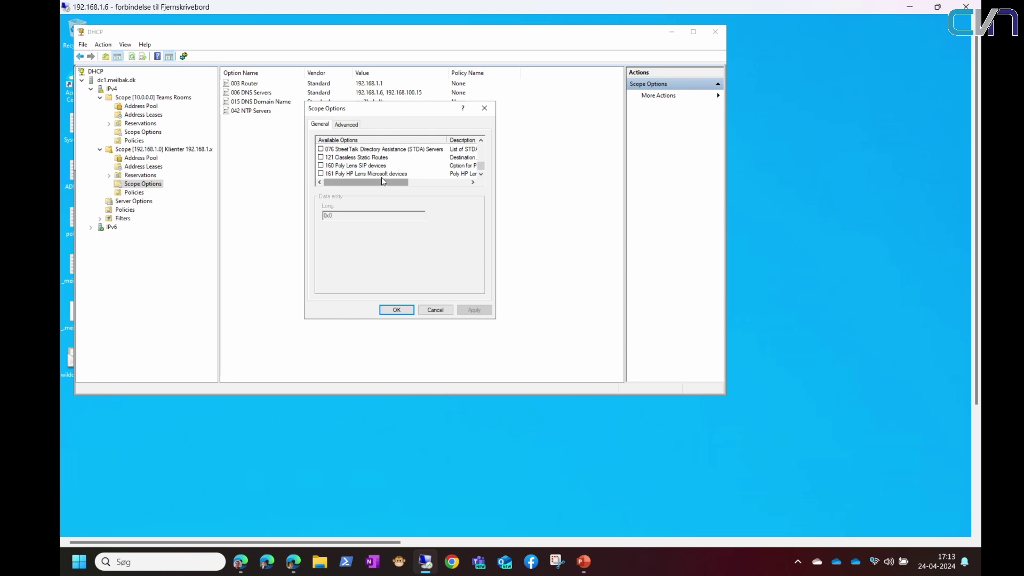
{"action": "left_click", "coordinate": [381, 175]}
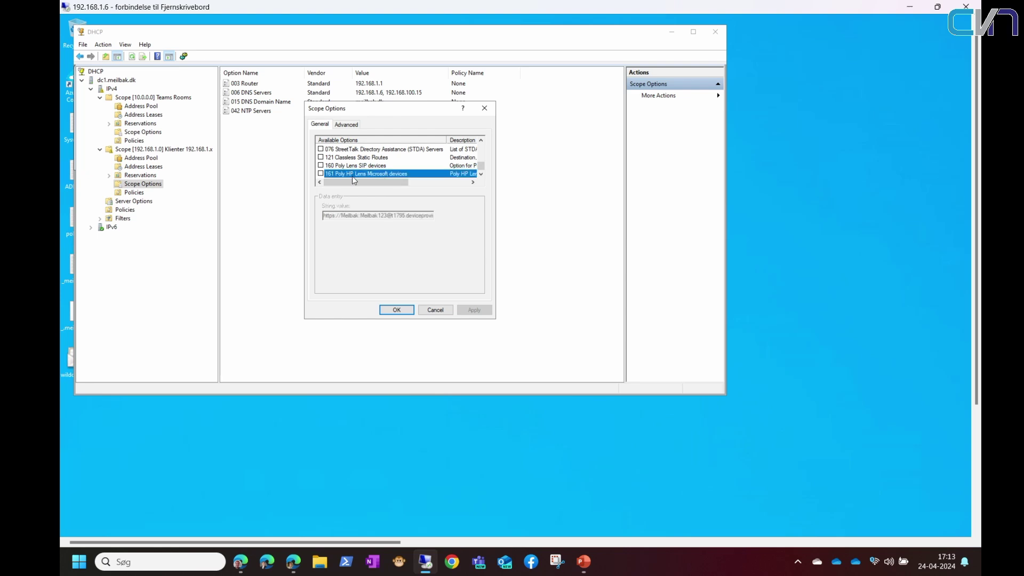
{"action": "left_click", "coordinate": [484, 108]}
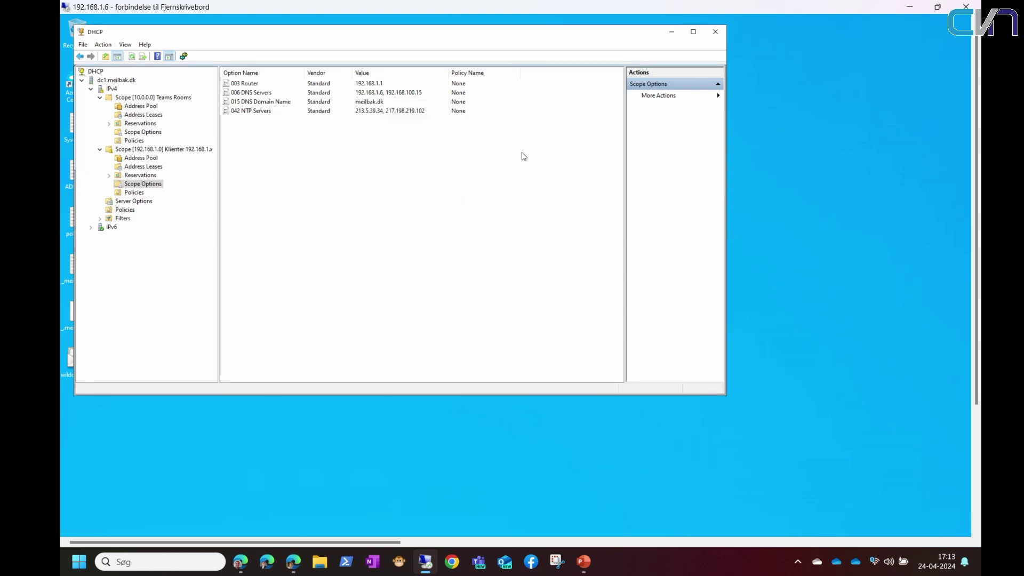
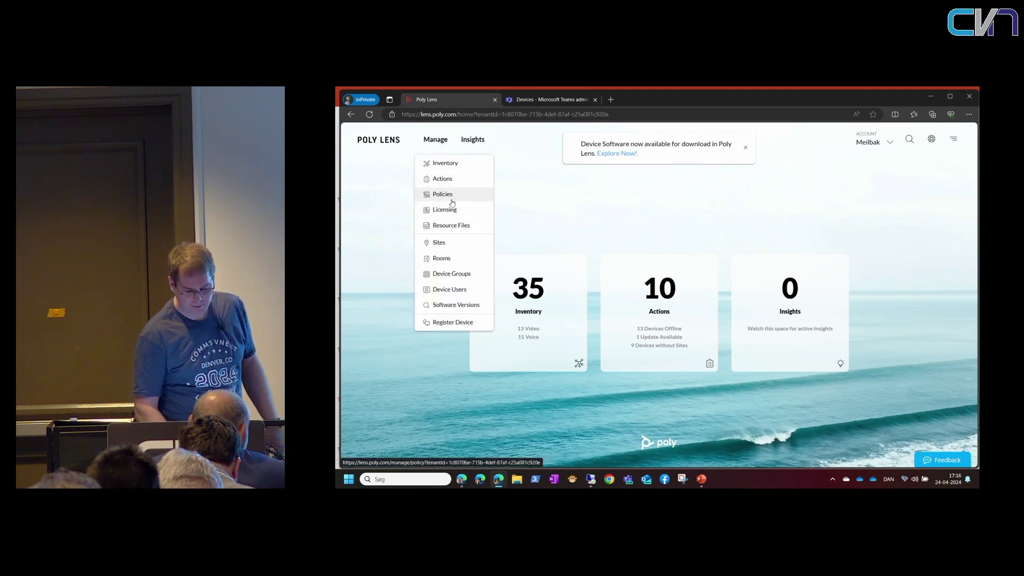
- Open the account-level policies in Poly Lens and look through the list of device models
{"action": "left_click", "coordinate": [443, 195]}
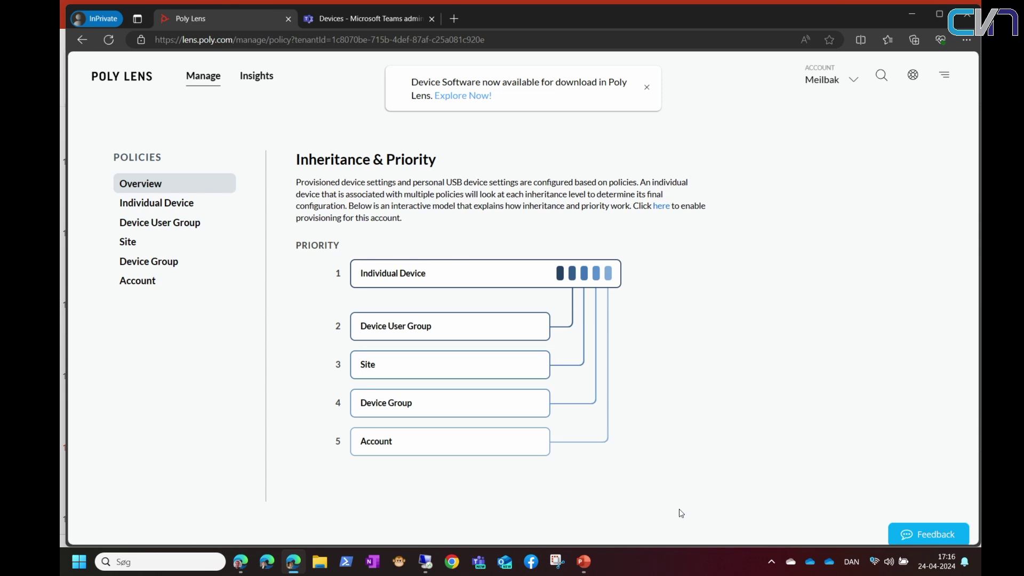
{"action": "left_click", "coordinate": [502, 450]}
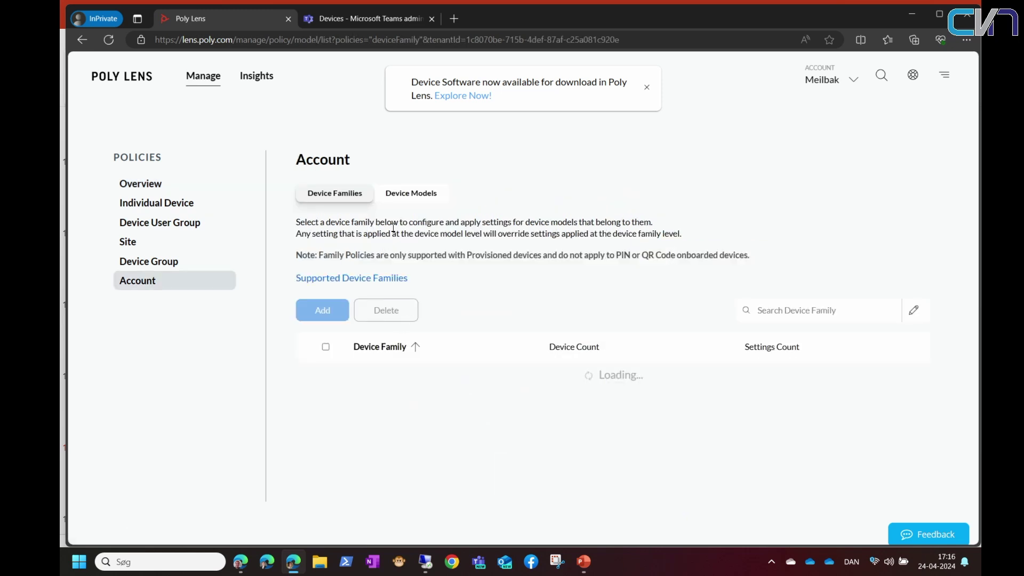
{"action": "left_click", "coordinate": [420, 194]}
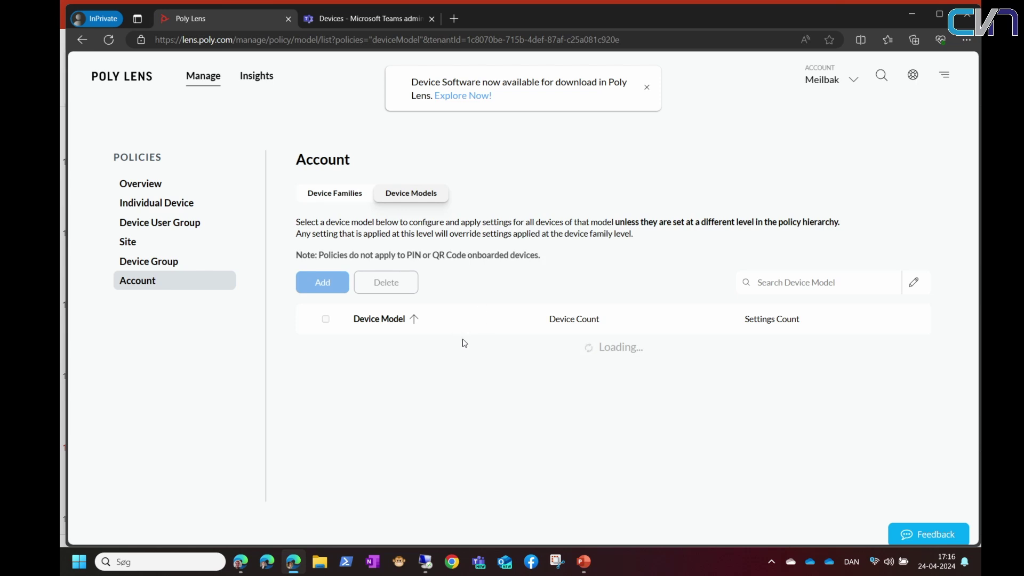
{"action": "scroll", "coordinate": [464, 344], "scroll_direction": "down", "scroll_amount": 3}
{"action": "scroll", "coordinate": [423, 428], "scroll_direction": "down", "scroll_amount": 1}
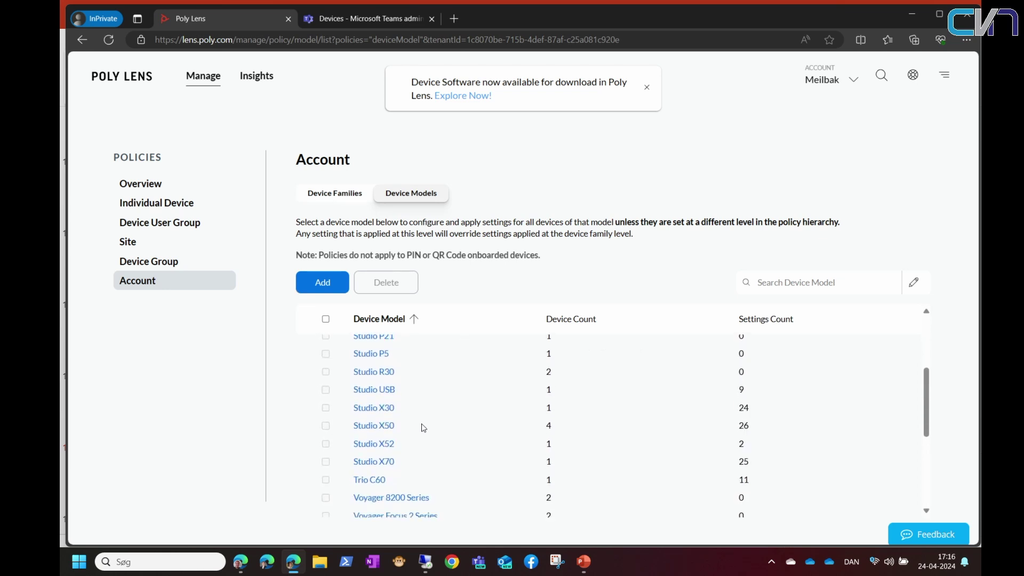
- Open the Studio X52 model policy and review its own provisioning, cloud and software update settings
{"action": "left_click", "coordinate": [393, 448]}
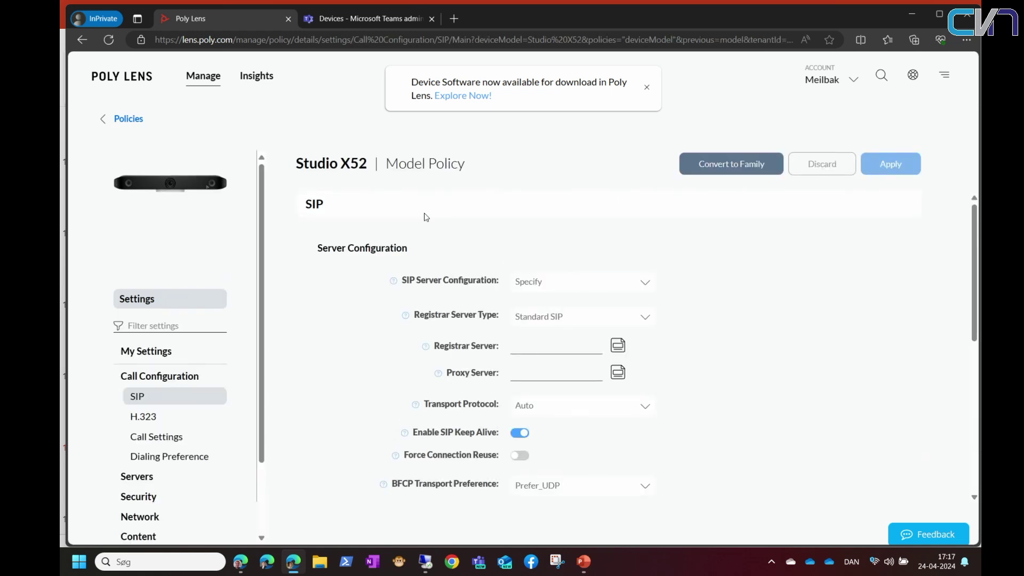
{"action": "left_click", "coordinate": [159, 352]}
{"action": "scroll", "coordinate": [740, 338], "scroll_direction": "down", "scroll_amount": 1}
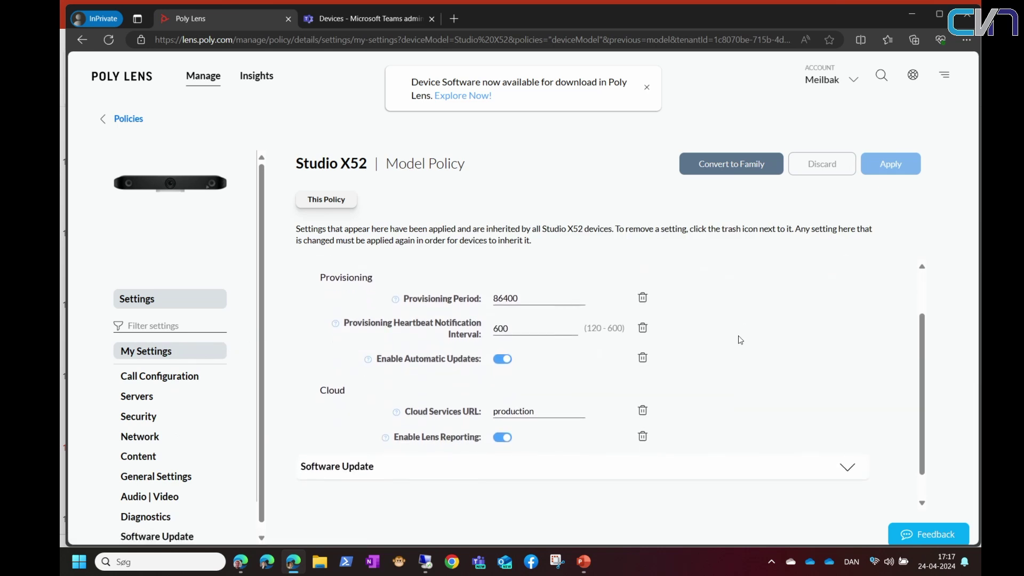
{"action": "scroll", "coordinate": [740, 339], "scroll_direction": "down", "scroll_amount": 1}
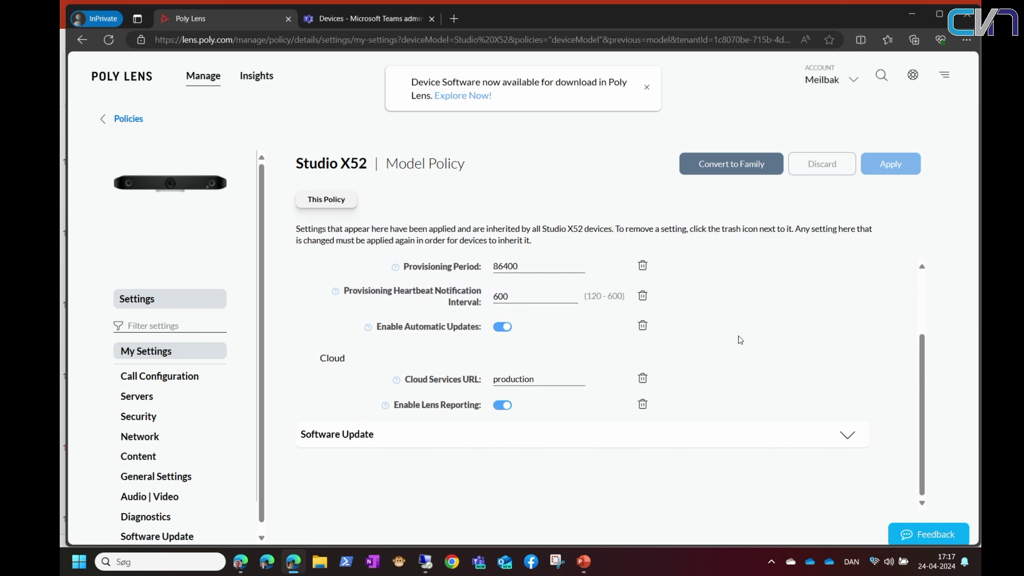
{"action": "scroll", "coordinate": [740, 339], "scroll_direction": "up", "scroll_amount": 2}
{"action": "scroll", "coordinate": [740, 339], "scroll_direction": "down", "scroll_amount": 2}
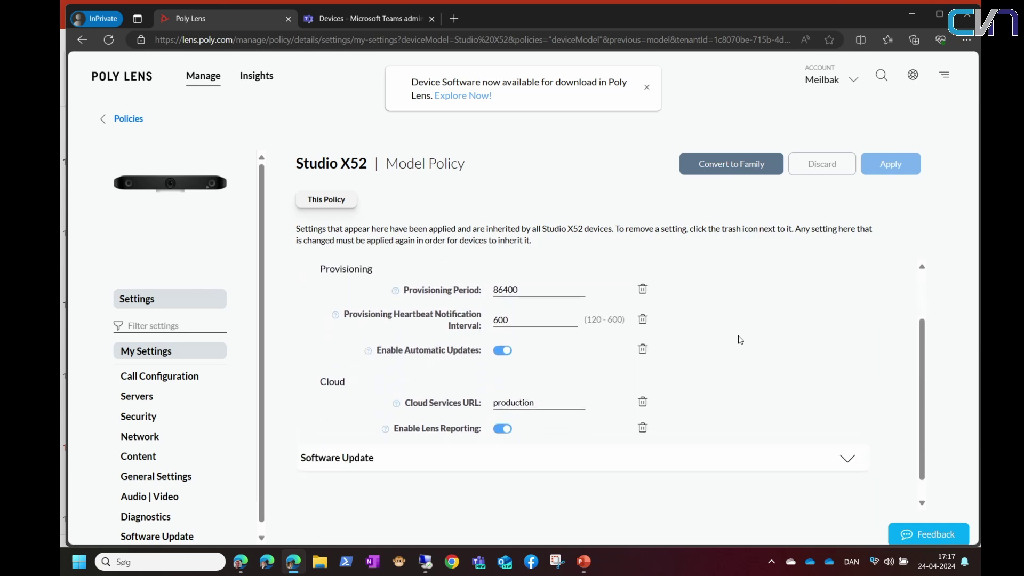
{"action": "left_click", "coordinate": [846, 433]}
{"action": "scroll", "coordinate": [786, 432], "scroll_direction": "down", "scroll_amount": 3}
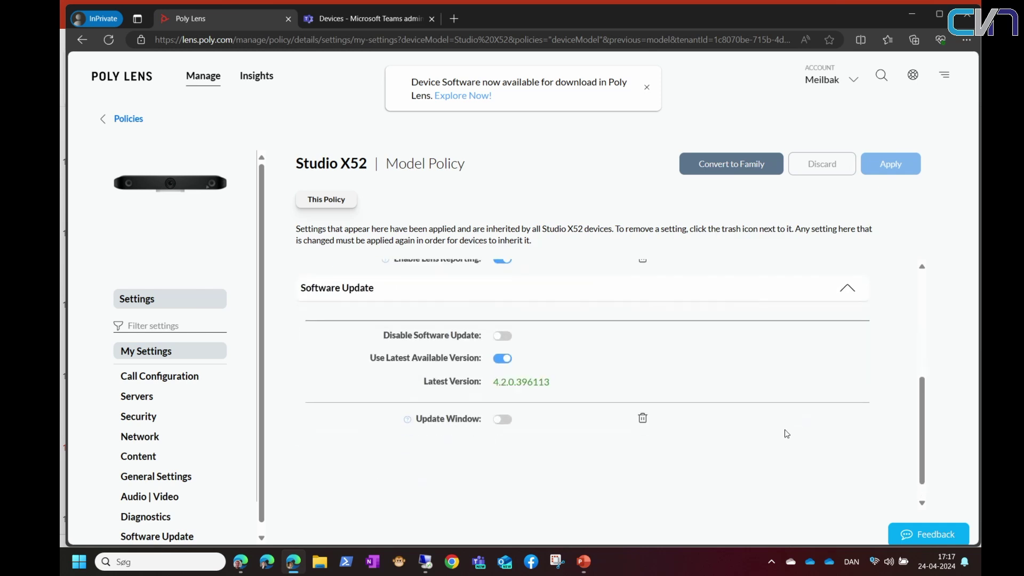
{"action": "scroll", "coordinate": [783, 433], "scroll_direction": "down", "scroll_amount": 1}
{"action": "scroll", "coordinate": [785, 435], "scroll_direction": "up", "scroll_amount": 2}
{"action": "scroll", "coordinate": [786, 435], "scroll_direction": "up", "scroll_amount": 4}
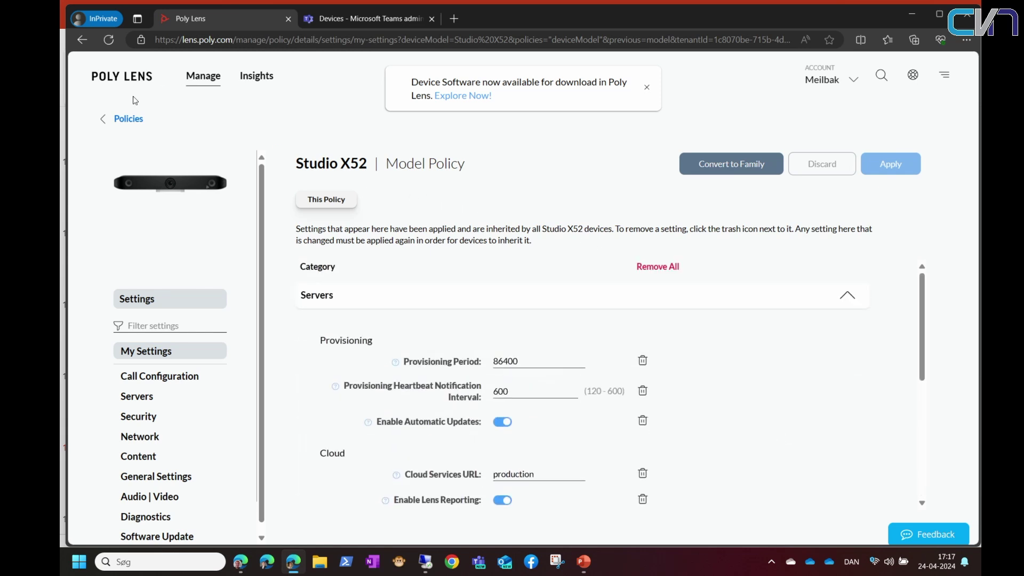
- Return to the device model policies and open the Studio X70 policy's own settings
{"action": "left_click", "coordinate": [120, 121]}
{"action": "scroll", "coordinate": [394, 443], "scroll_direction": "down", "scroll_amount": 3}
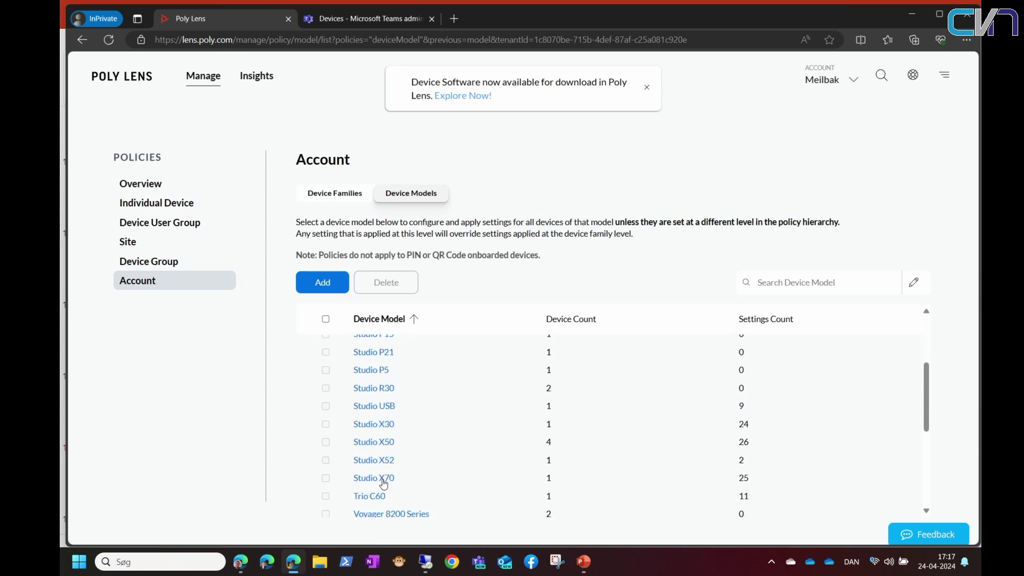
{"action": "left_click", "coordinate": [380, 479]}
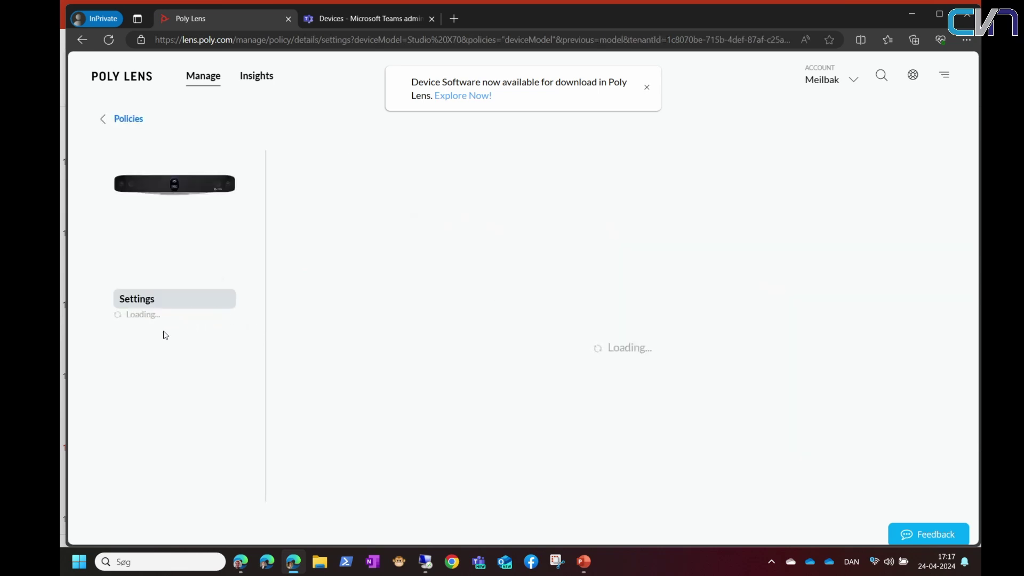
{"action": "left_click", "coordinate": [145, 350]}
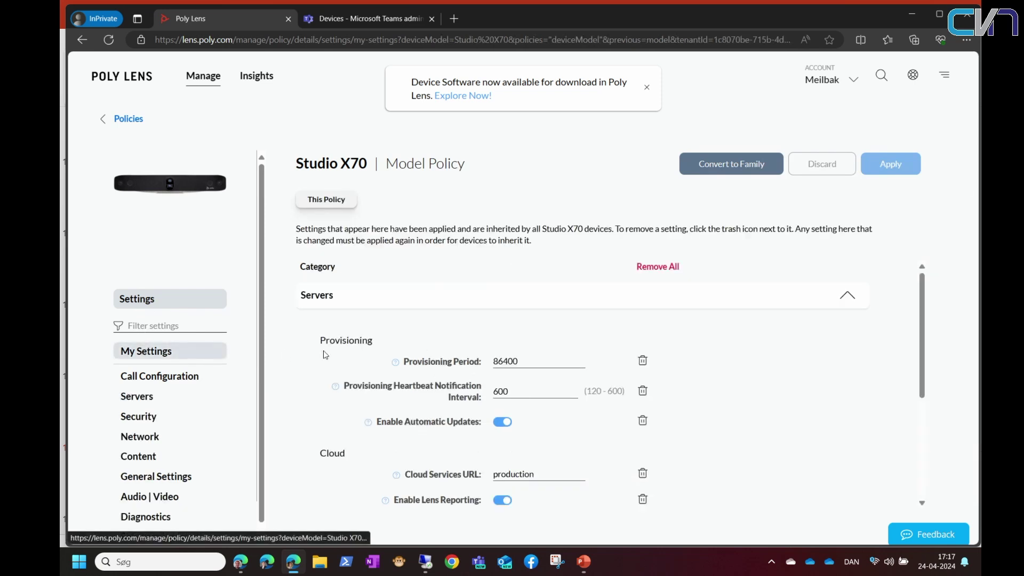
- Expand the Security and General Settings categories of the Studio X70 policy and review the settings through to the language and provider
{"action": "scroll", "coordinate": [776, 369], "scroll_direction": "down", "scroll_amount": 4}
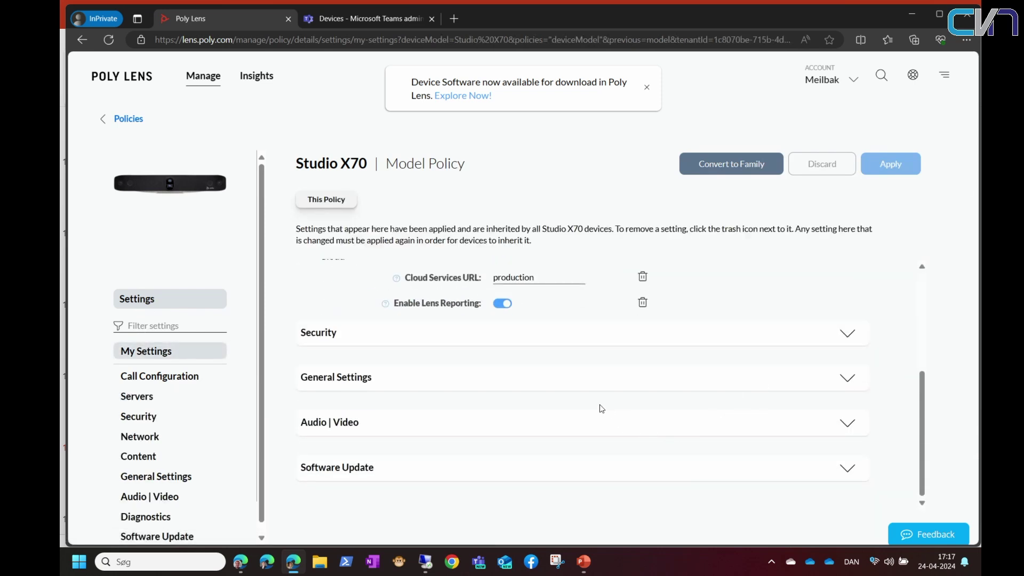
{"action": "left_click", "coordinate": [533, 377]}
{"action": "left_click", "coordinate": [615, 340]}
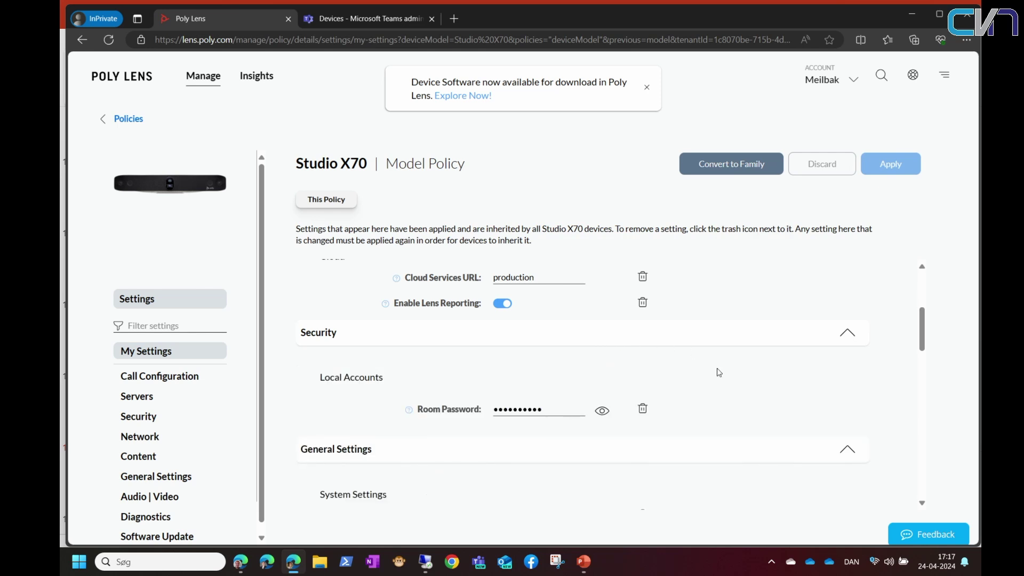
{"action": "scroll", "coordinate": [640, 333], "scroll_direction": "down", "scroll_amount": 3}
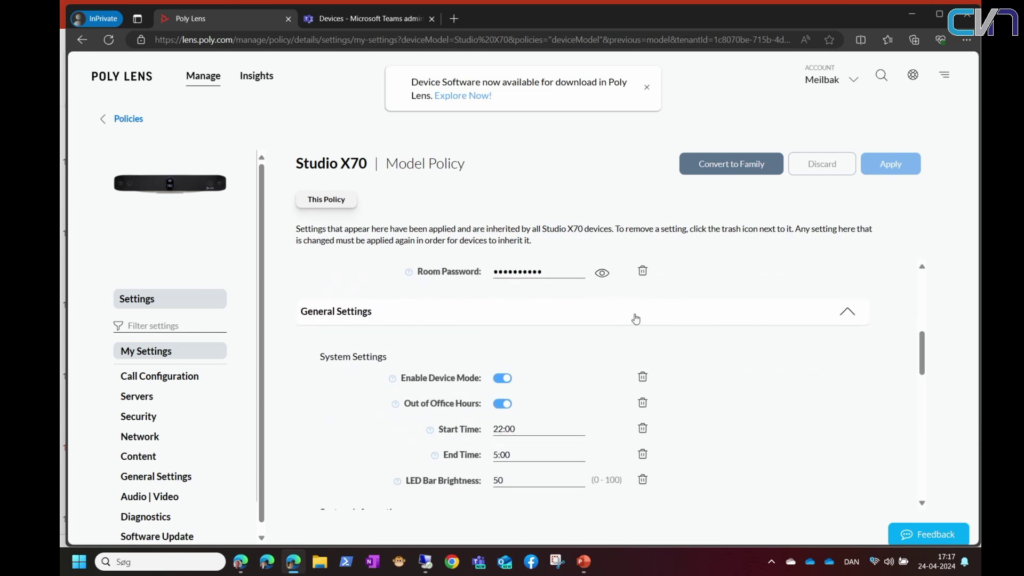
{"action": "scroll", "coordinate": [797, 393], "scroll_direction": "down", "scroll_amount": 2}
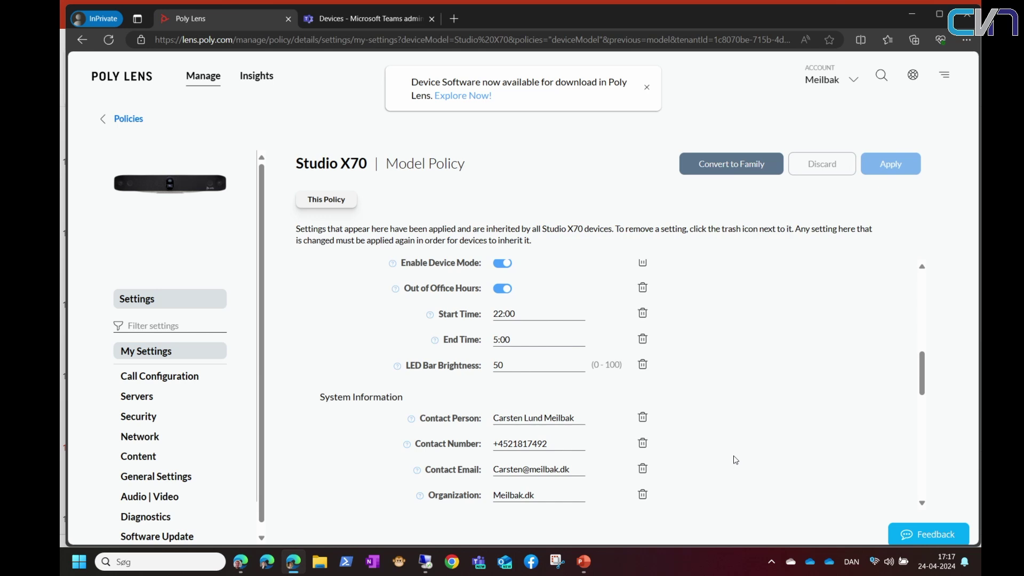
{"action": "scroll", "coordinate": [736, 457], "scroll_direction": "down", "scroll_amount": 5}
{"action": "scroll", "coordinate": [736, 457], "scroll_direction": "down", "scroll_amount": 4}
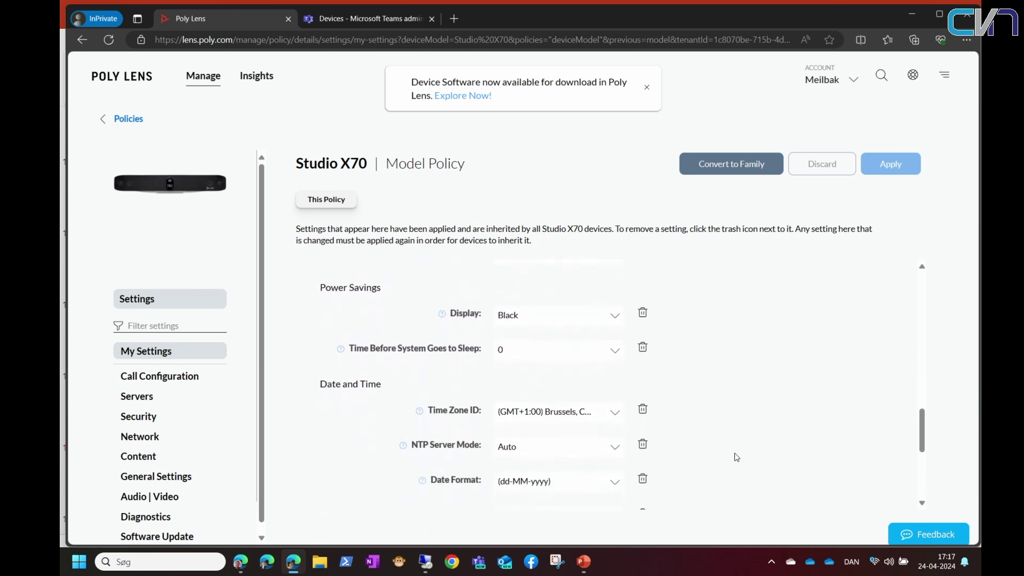
{"action": "scroll", "coordinate": [737, 457], "scroll_direction": "down", "scroll_amount": 1}
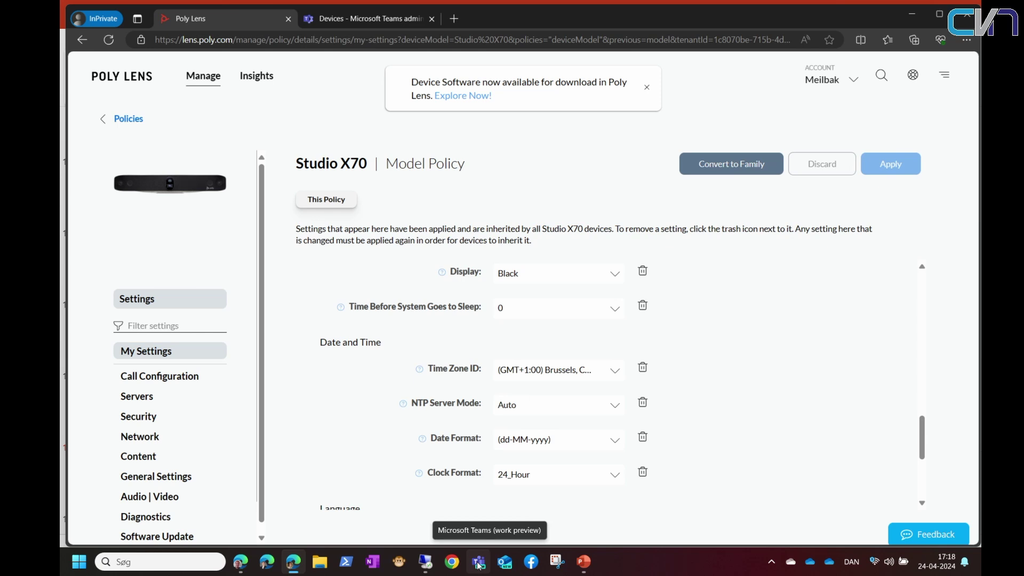
{"action": "scroll", "coordinate": [413, 424], "scroll_direction": "down", "scroll_amount": 4}
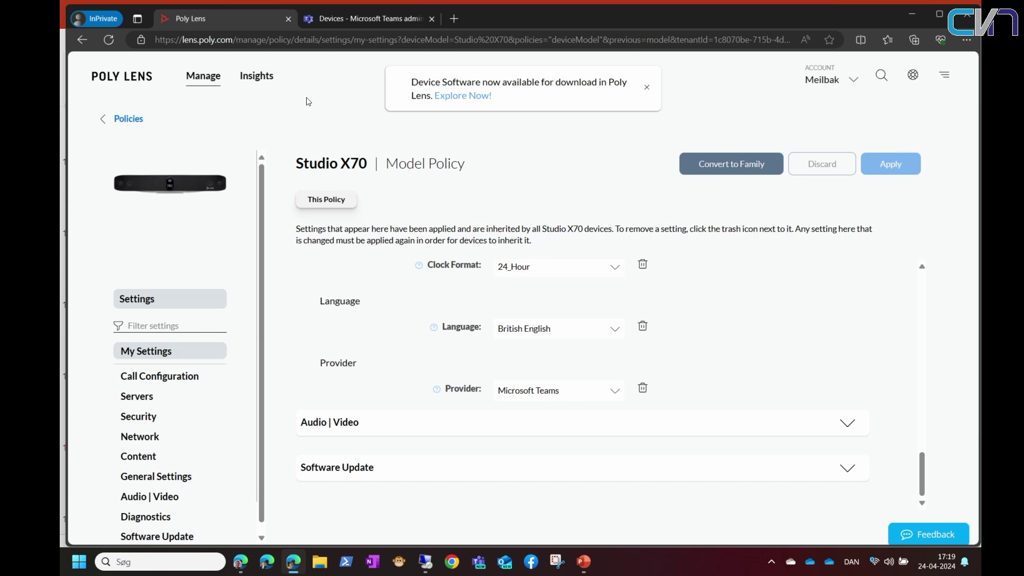
- Switch to the Yealink Management Cloud Service home page and view the device type choices for the Status chart
{"action": "left_click", "coordinate": [242, 563]}
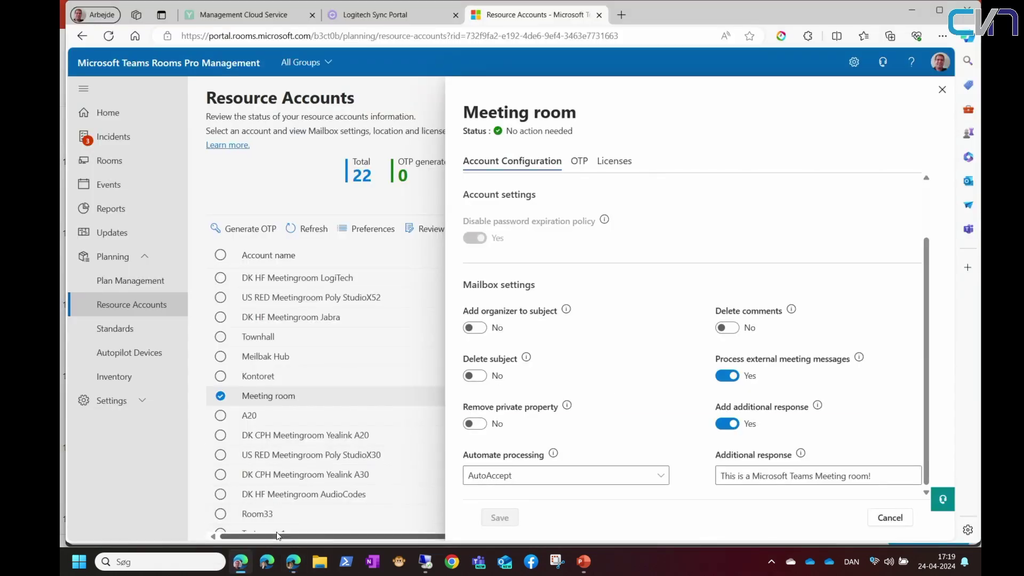
{"action": "left_click", "coordinate": [252, 19]}
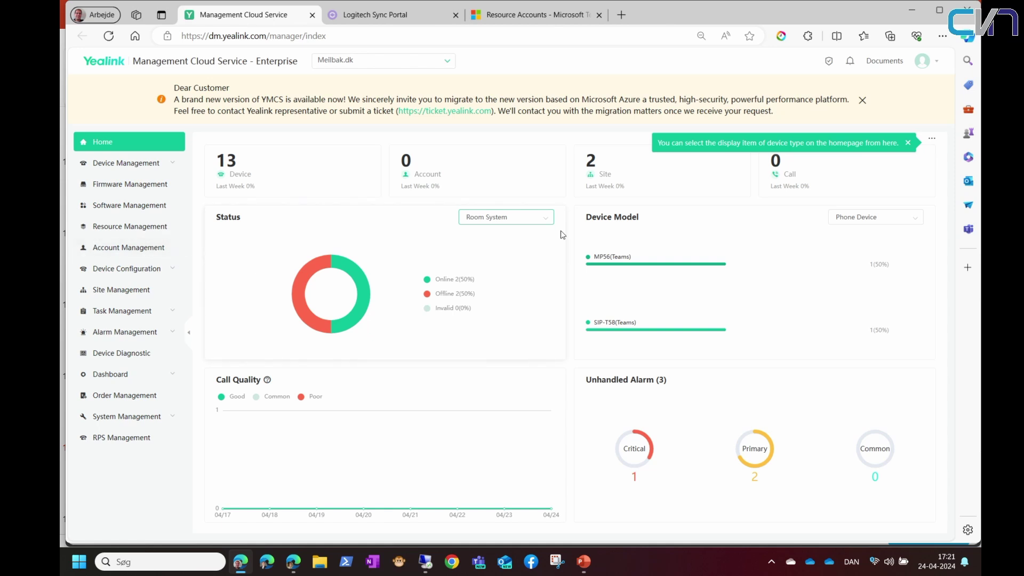
{"action": "left_click", "coordinate": [522, 223]}
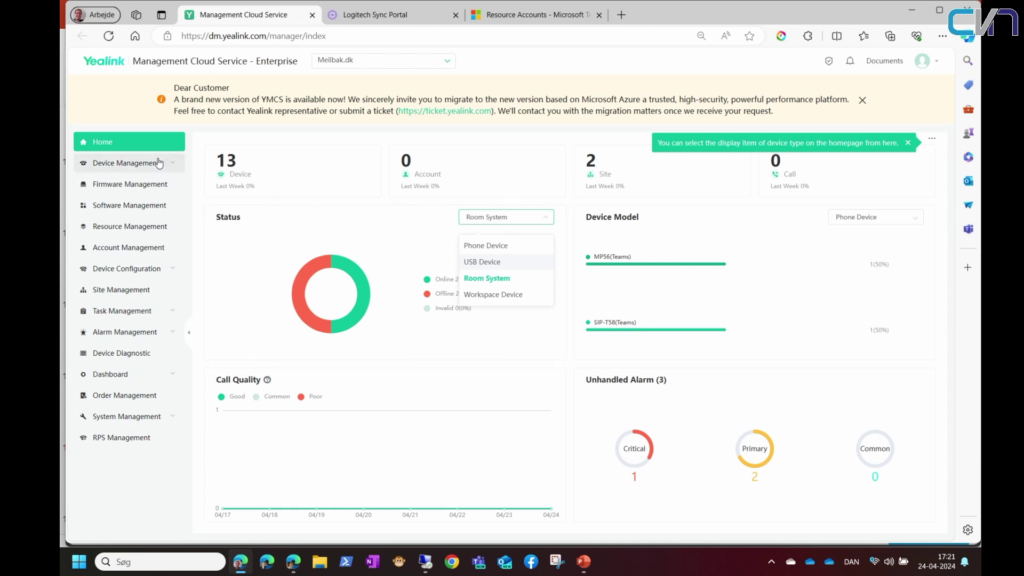
- Open the diagnostics page of the MP56(Teams) phone from the managed phone devices
{"action": "left_click", "coordinate": [124, 162]}
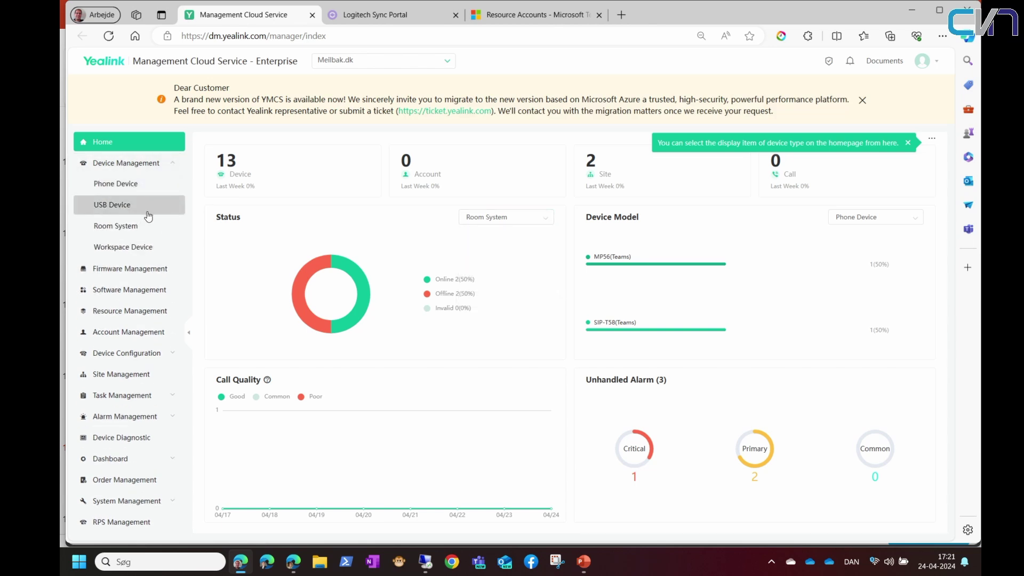
{"action": "left_click", "coordinate": [133, 184]}
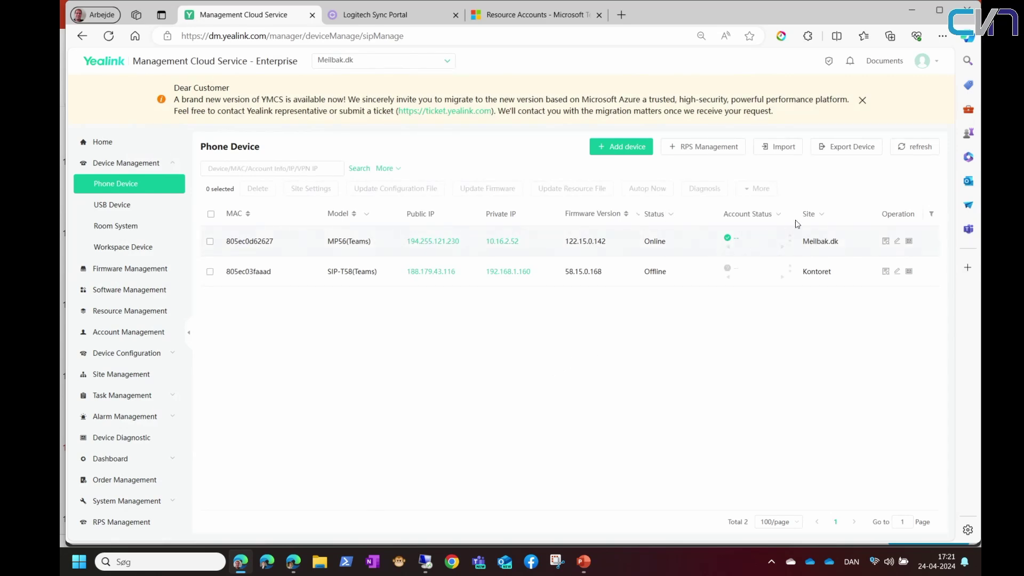
{"action": "left_click", "coordinate": [911, 243]}
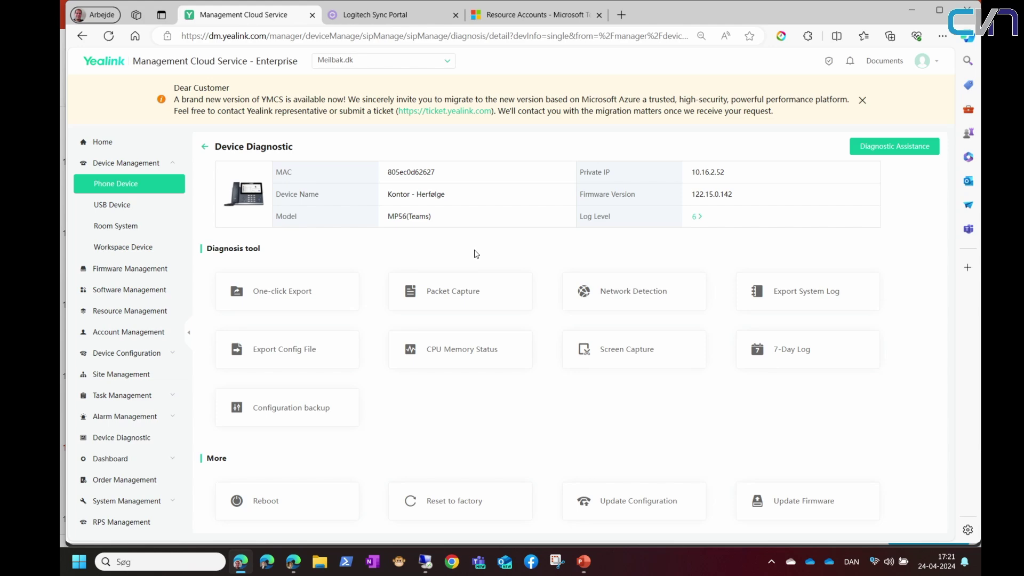
- Take a remote screen capture of the MP56(Teams) phone, close it and switch to PowerPoint
{"action": "left_click", "coordinate": [605, 350]}
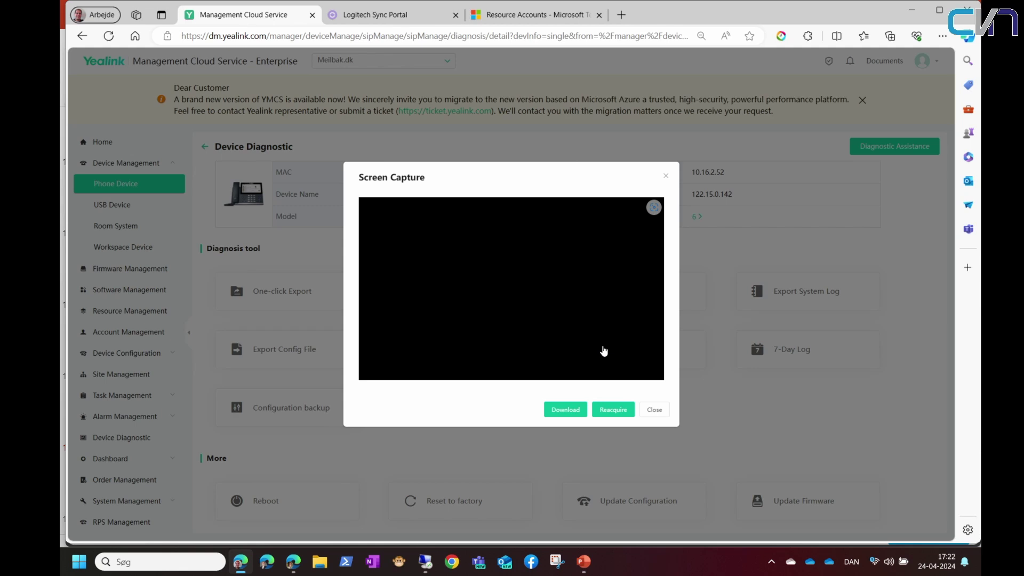
{"action": "left_click", "coordinate": [664, 178]}
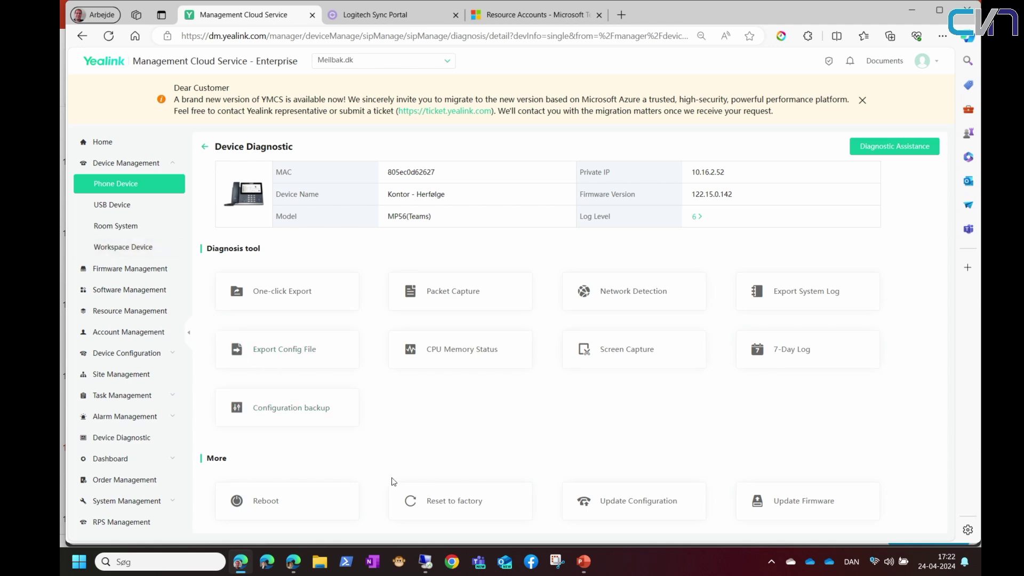
{"action": "left_click", "coordinate": [583, 562]}
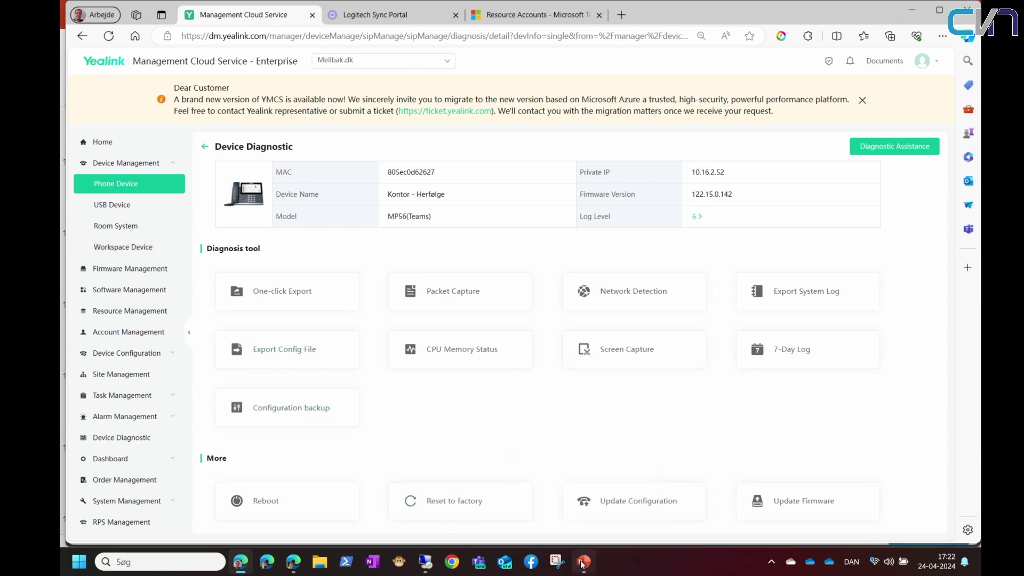